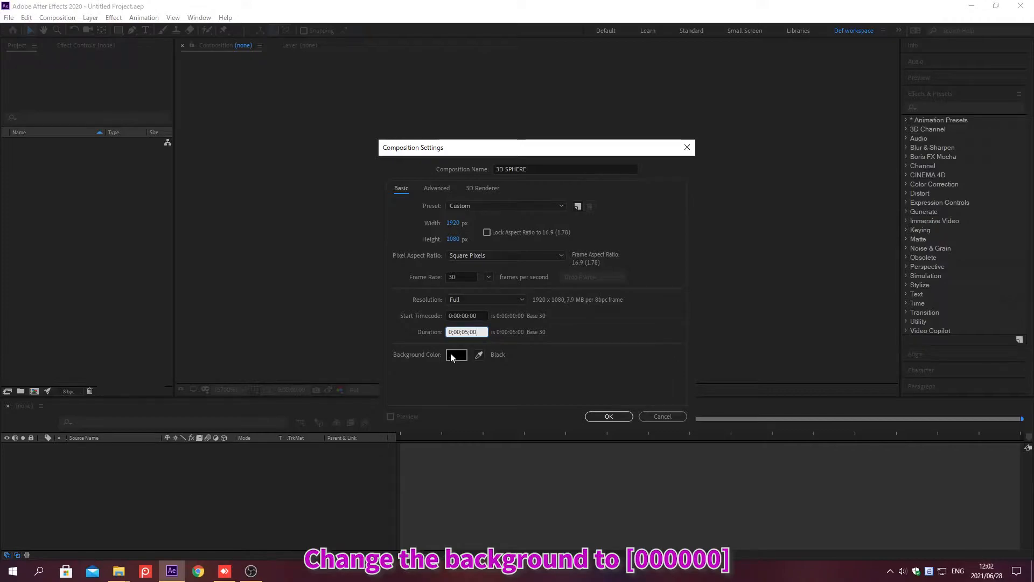
Set the 3D SPHERE composition's background color to black (000000) and create the composition
click(455, 355)
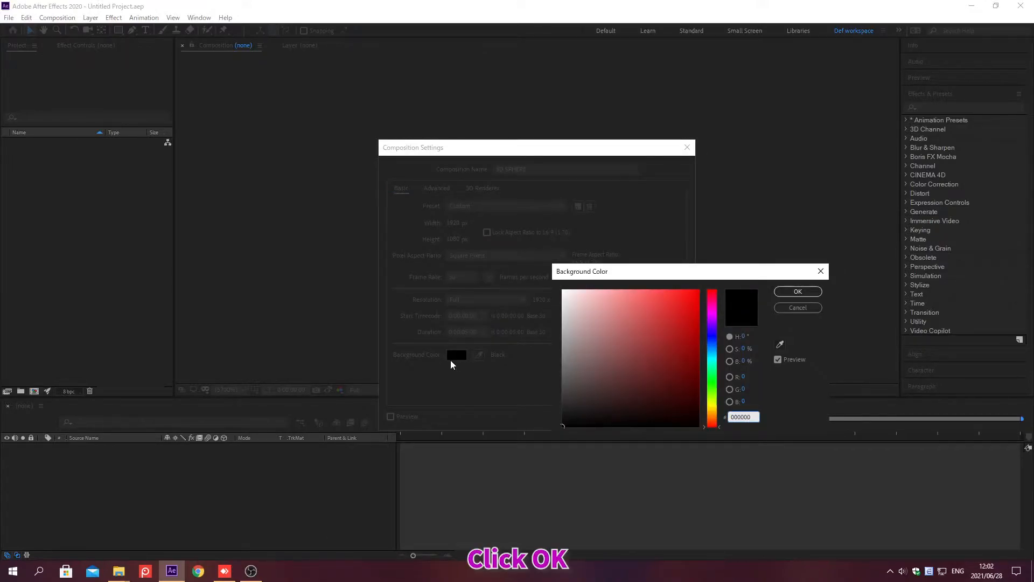
click(798, 292)
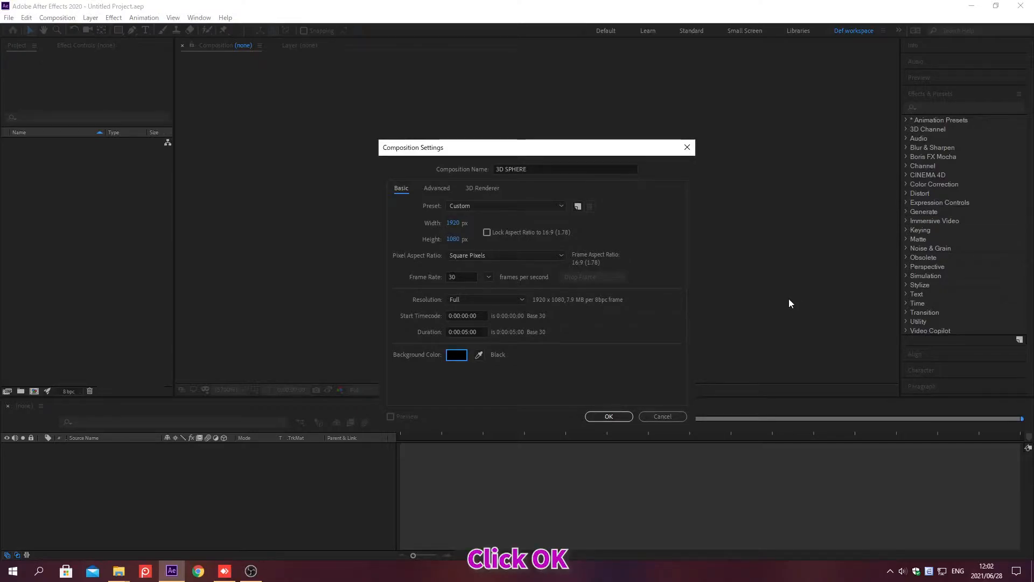
click(609, 417)
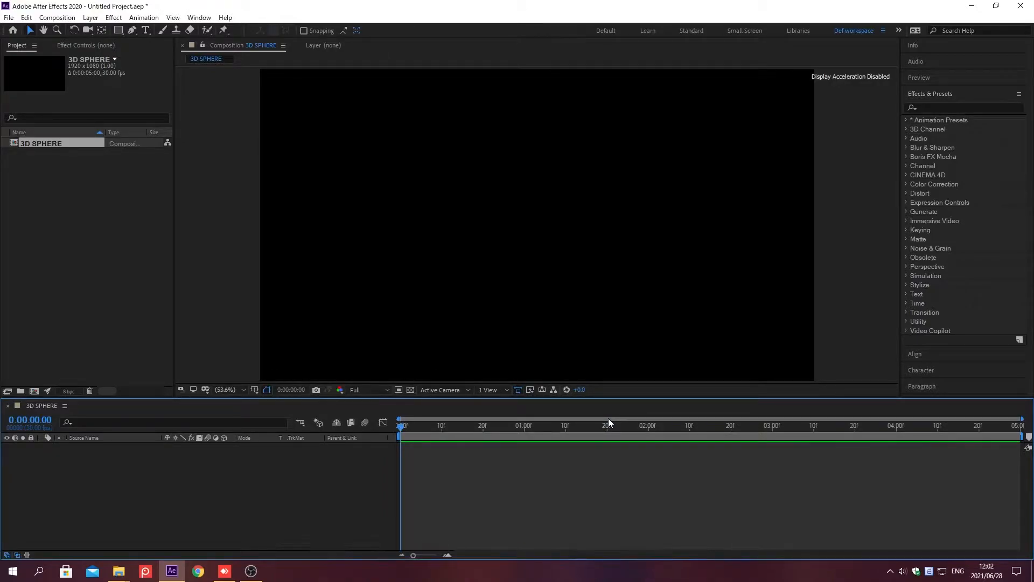
Add a composition-sized solid layer with the default settings and apply the Radio Waves effect to it
key(ctrl+y)
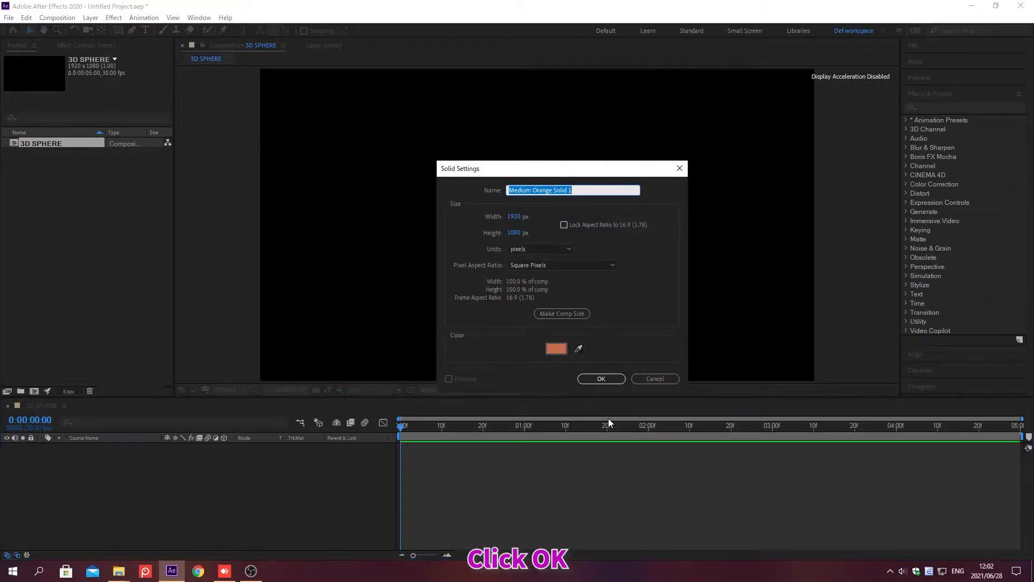
click(601, 379)
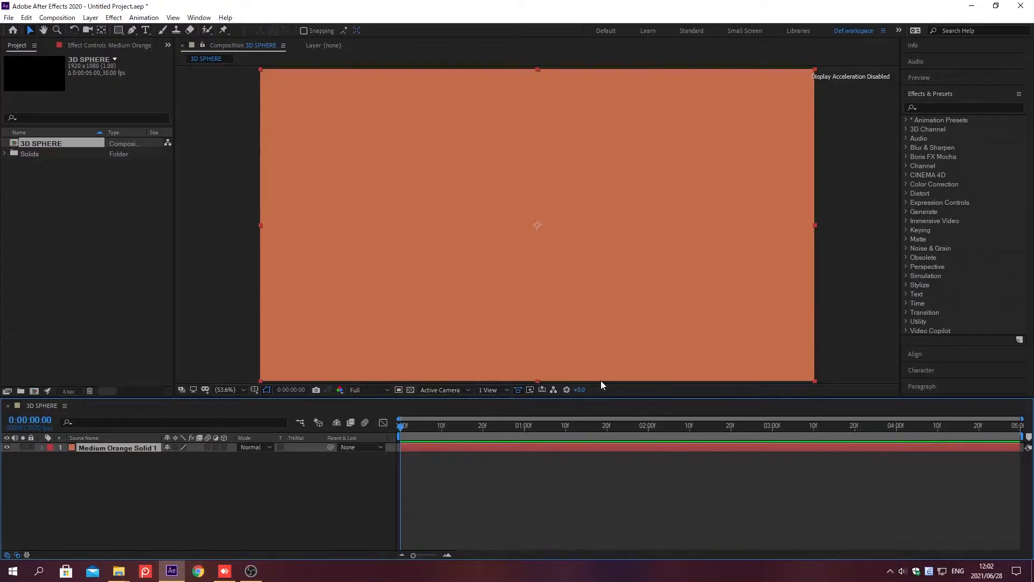
click(930, 108)
text(Radio Waves)
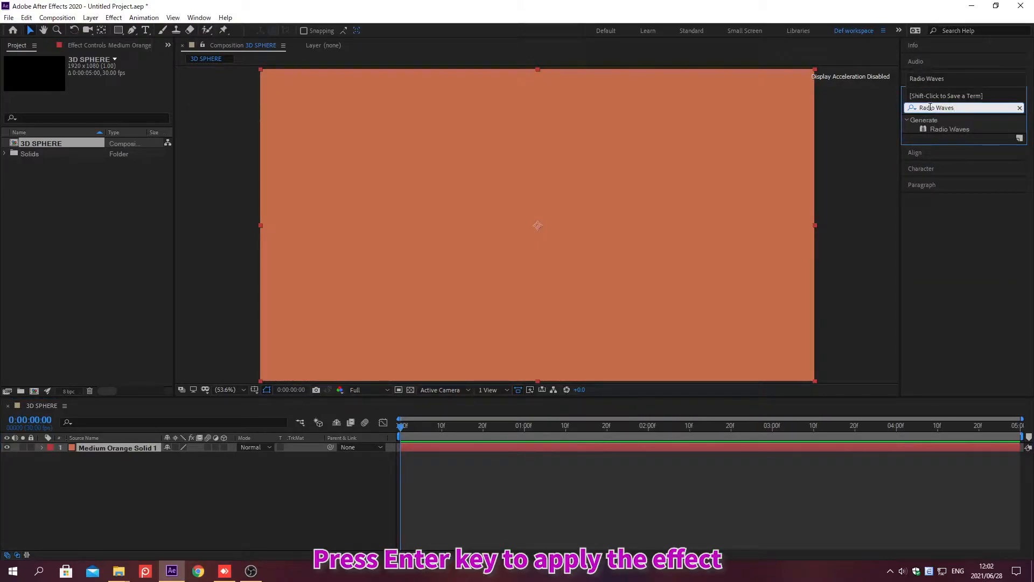
key(Return)
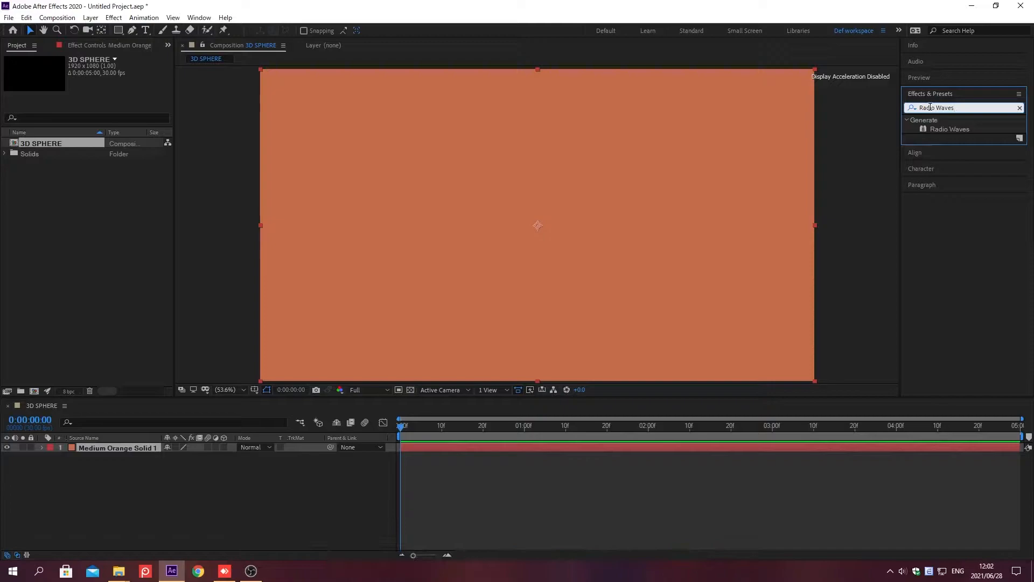
key(Return)
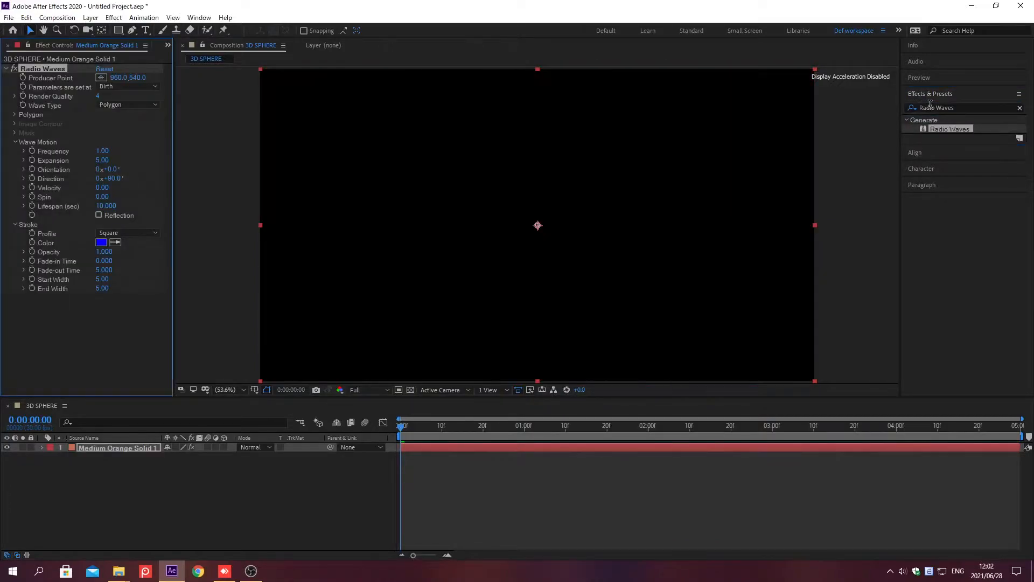
click(931, 97)
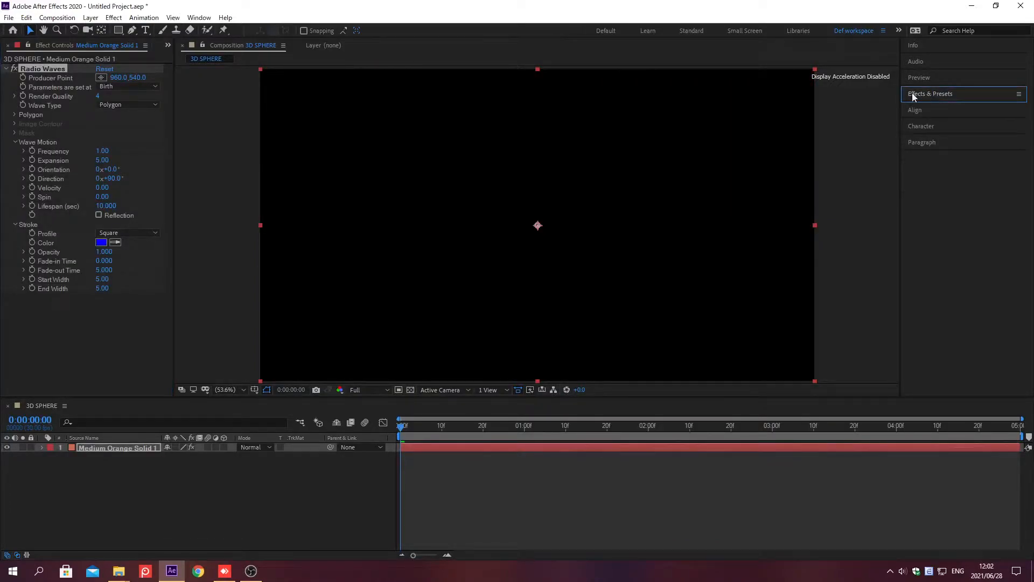
Move the current time to 0:00:03:00 and set the Radio Waves polygon's Sides to 10
click(14, 114)
key(alt+shift+j)
text(0;00;03;00)
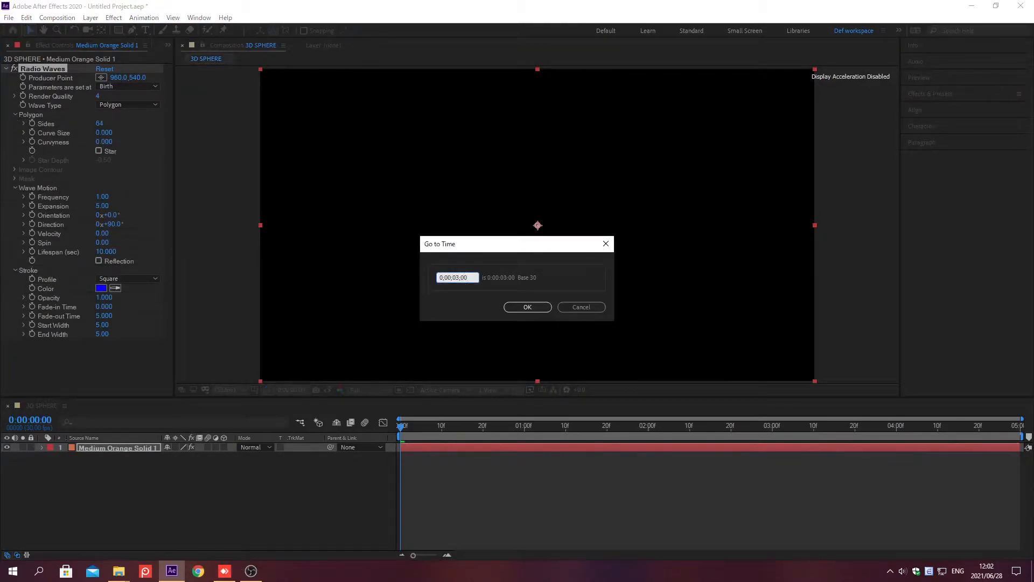
key(Return)
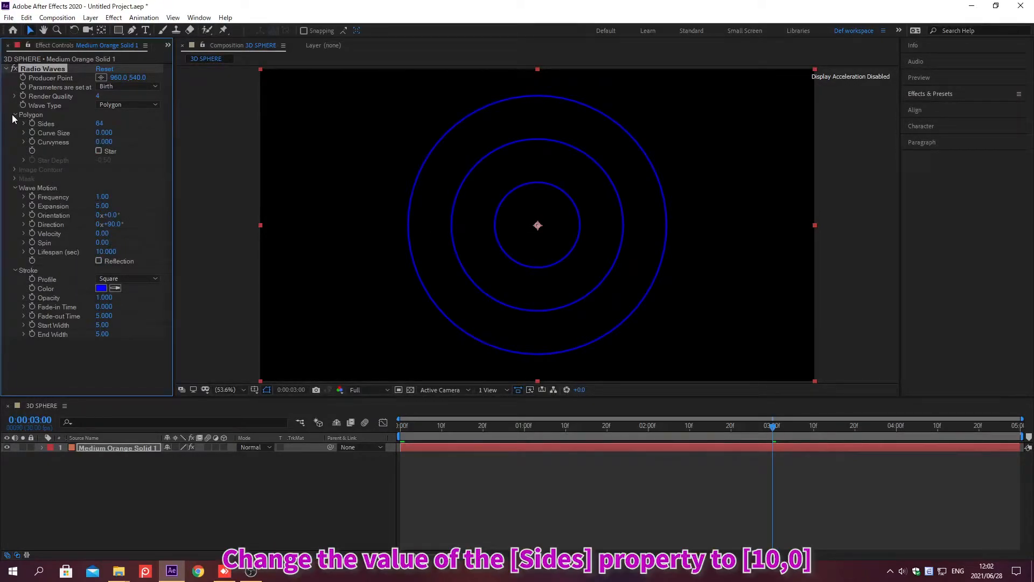
click(98, 124)
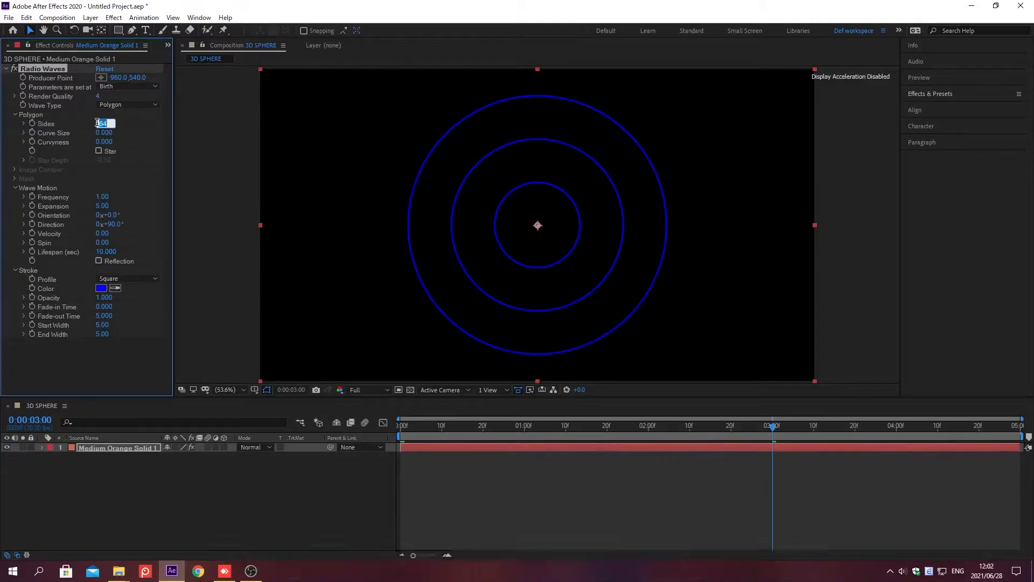
text(10)
key(Return)
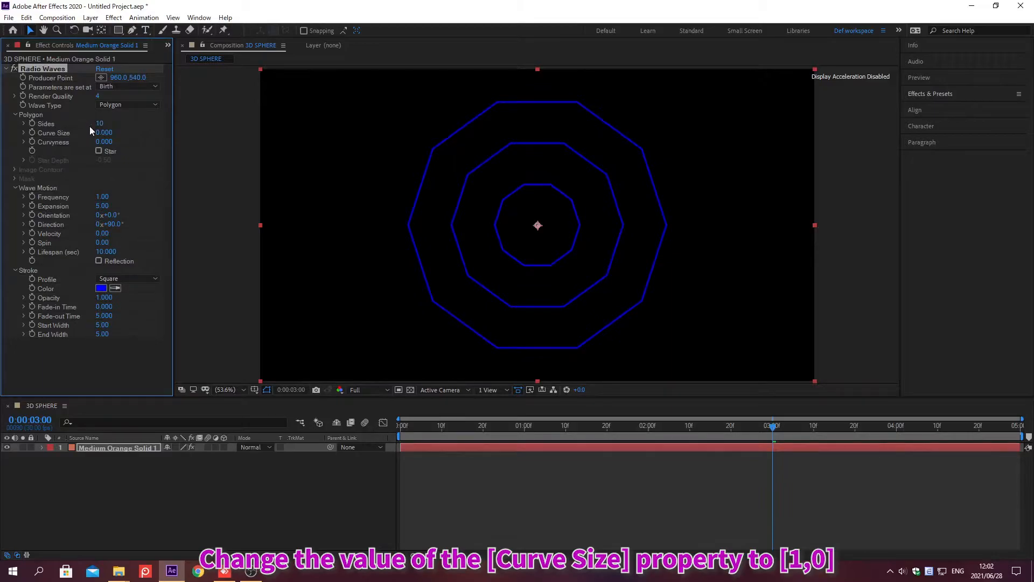
Set the polygon's Curve Size to 1 and enable the Star option
click(97, 133)
text(1)
key(Return)
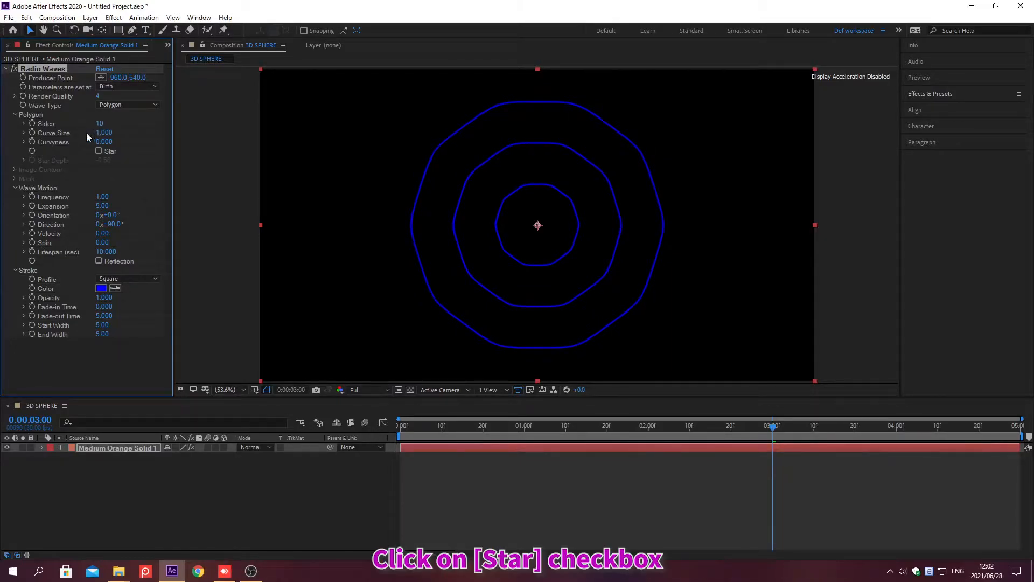
click(99, 151)
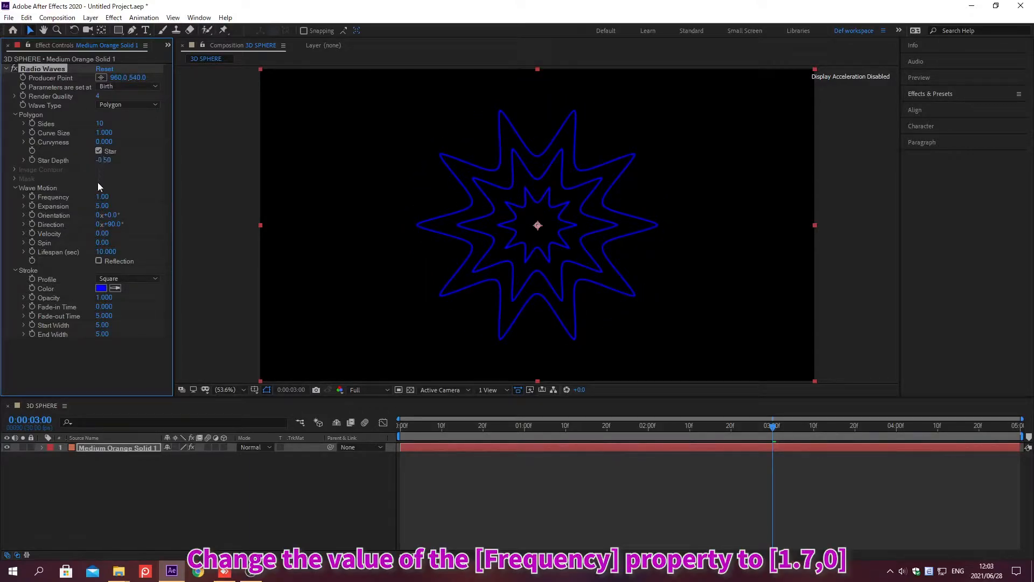
Set the Radio Waves wave motion Frequency to 1.7 and Velocity to 45
click(99, 196)
text(1.7)
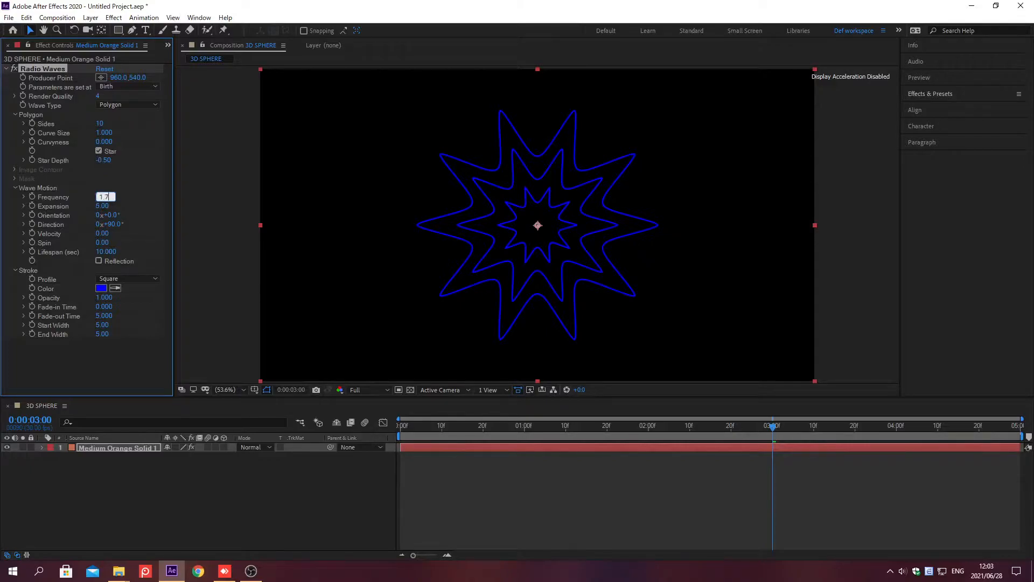
key(Return)
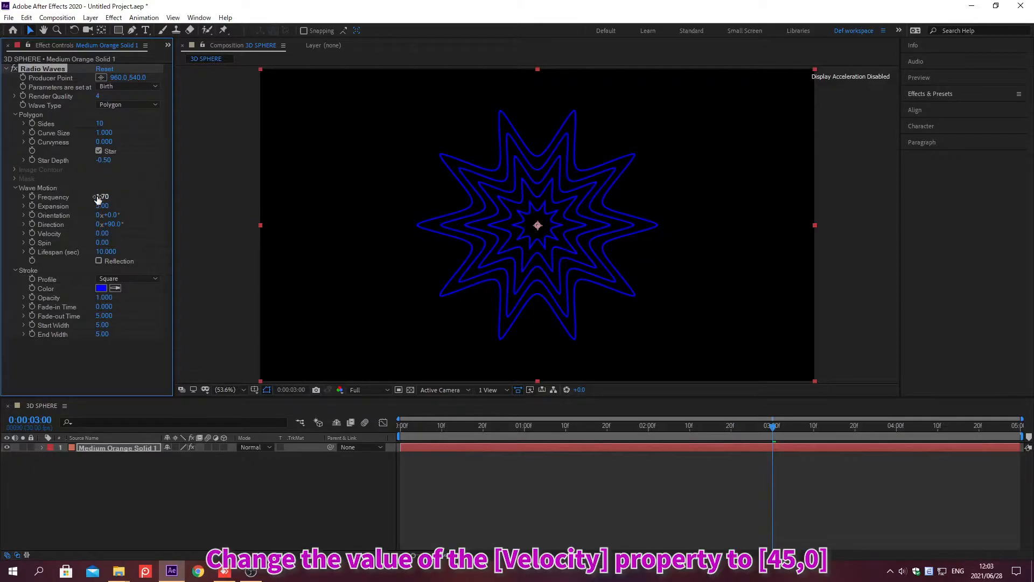
click(97, 232)
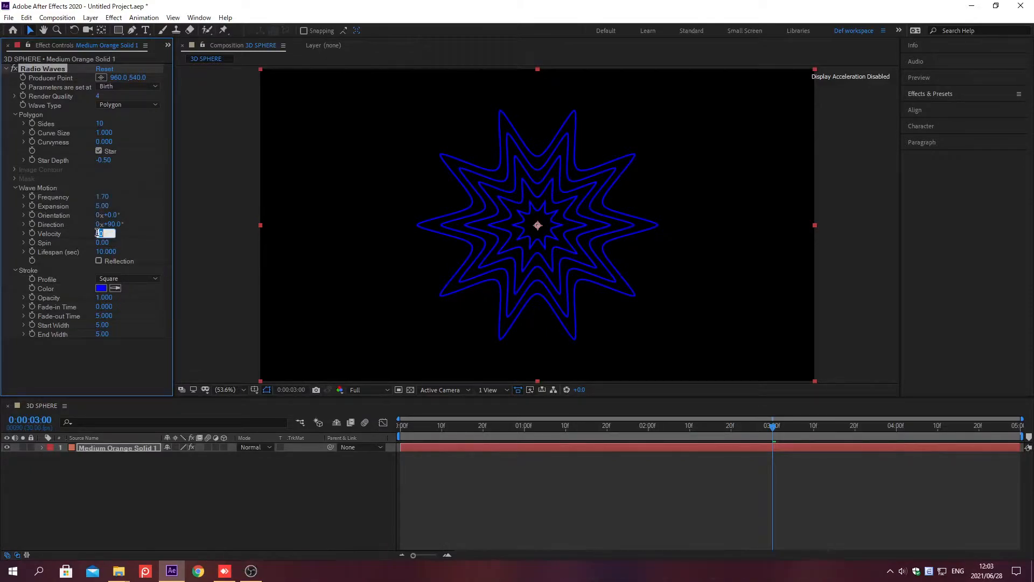
text(45)
key(Return)
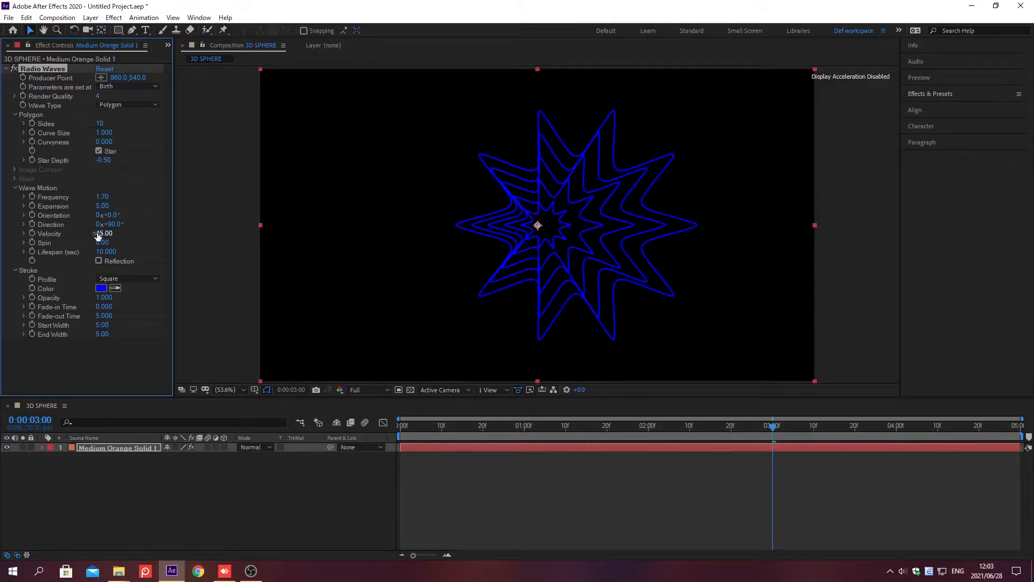
Set the Radio Waves stroke color to F449AF and the stroke's End Width to 3
click(100, 288)
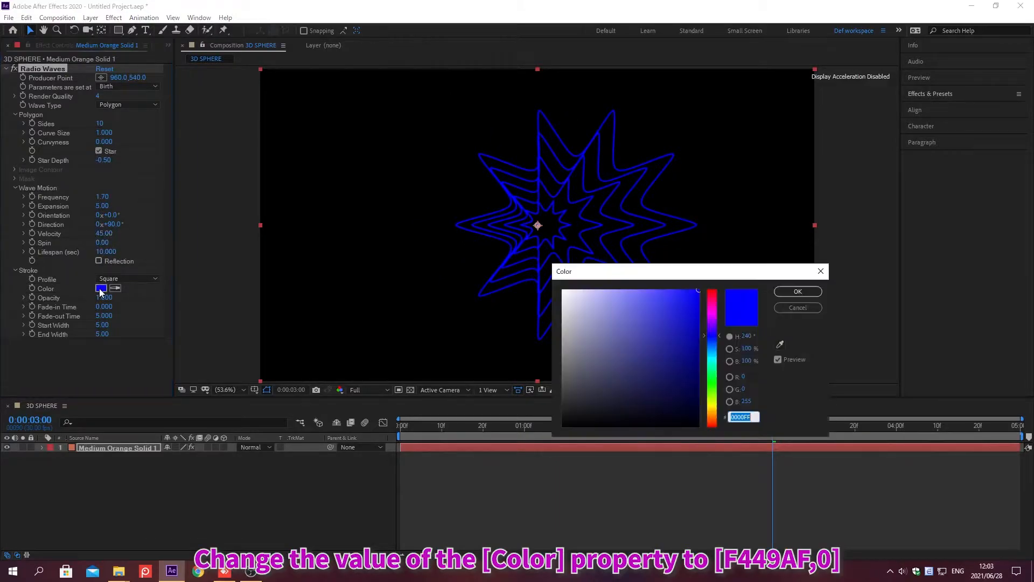
text(F449AF)
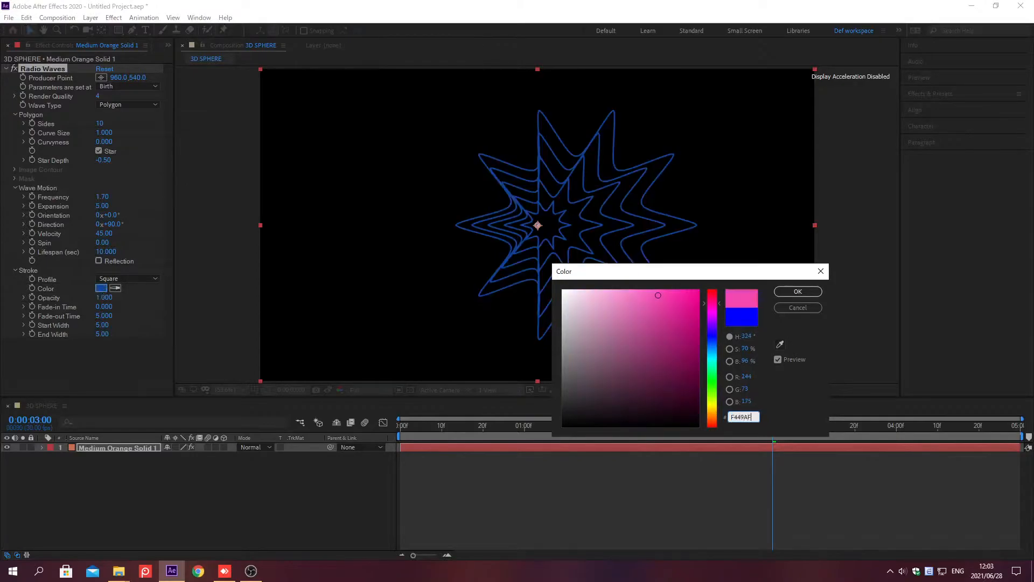
key(Return)
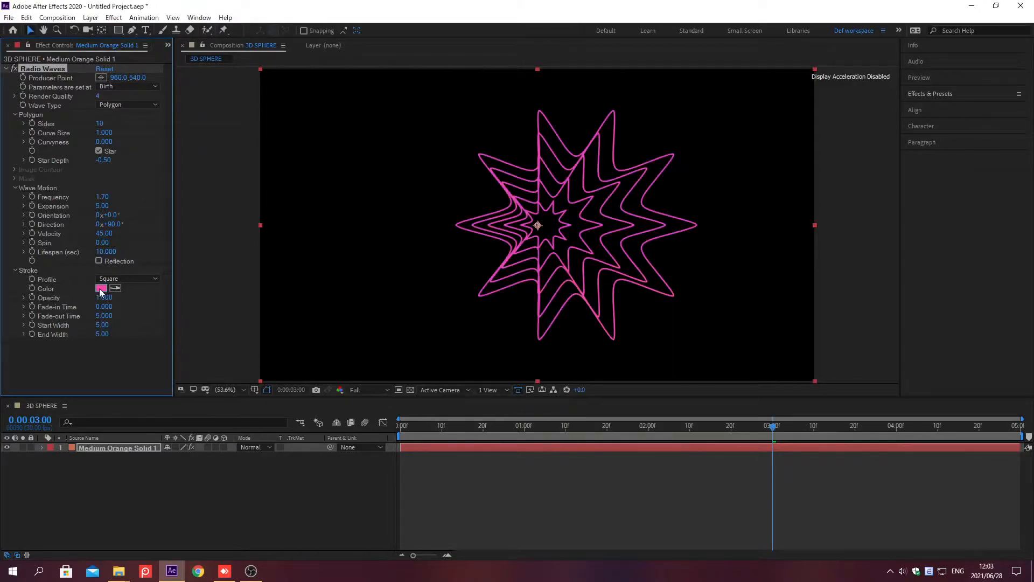
click(98, 334)
text(3)
key(Return)
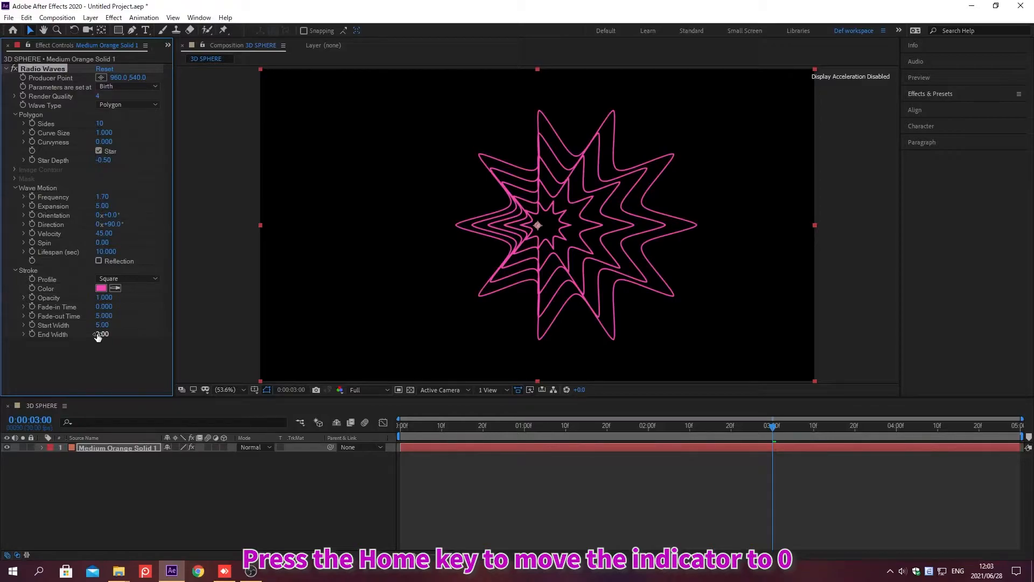
Shift the solid layer so it ends at 0:00:00:00 and extend its out point to 0:00:05:00
key(Home)
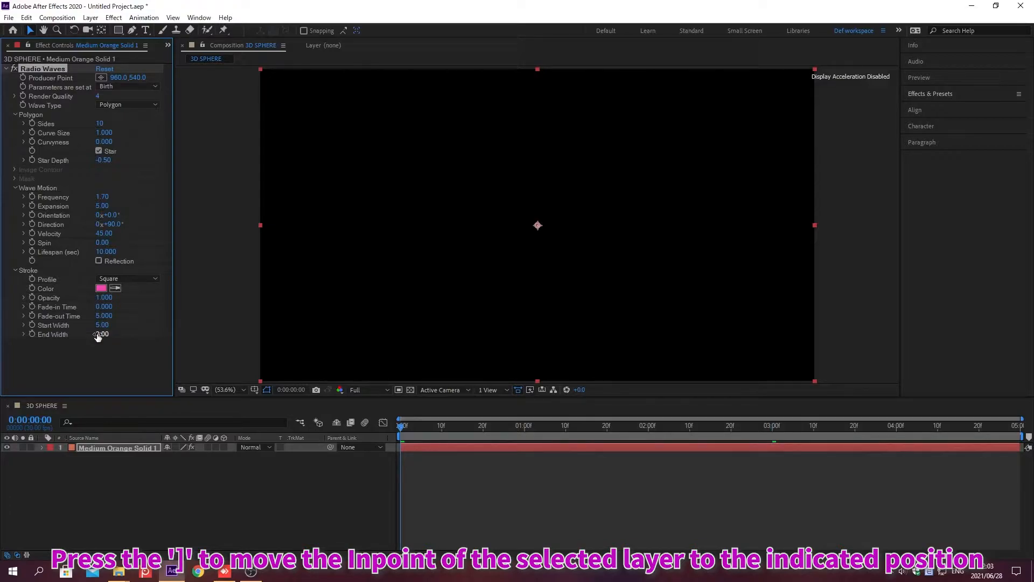
key(alt+shift+j)
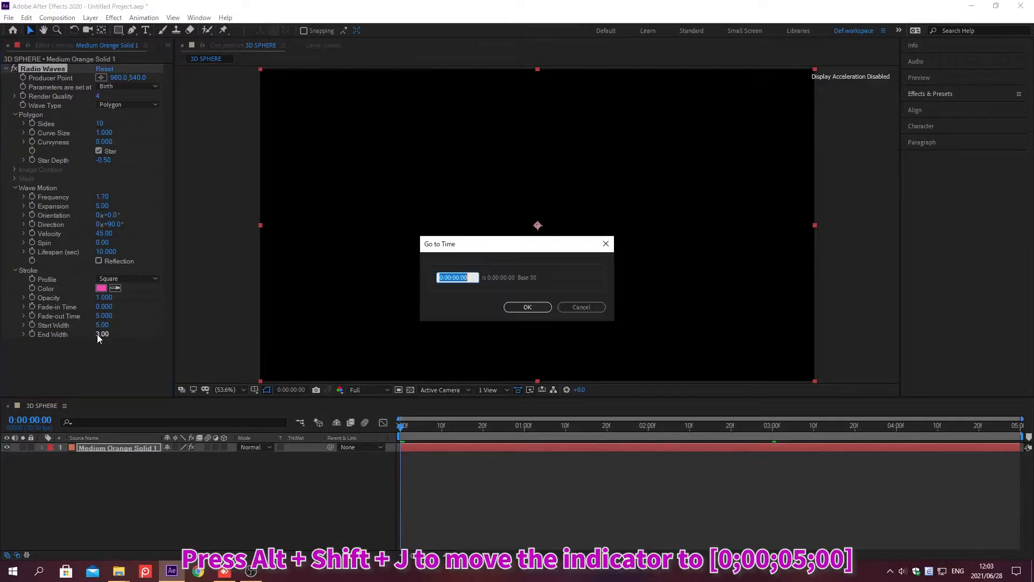
text(0;00;05;00)
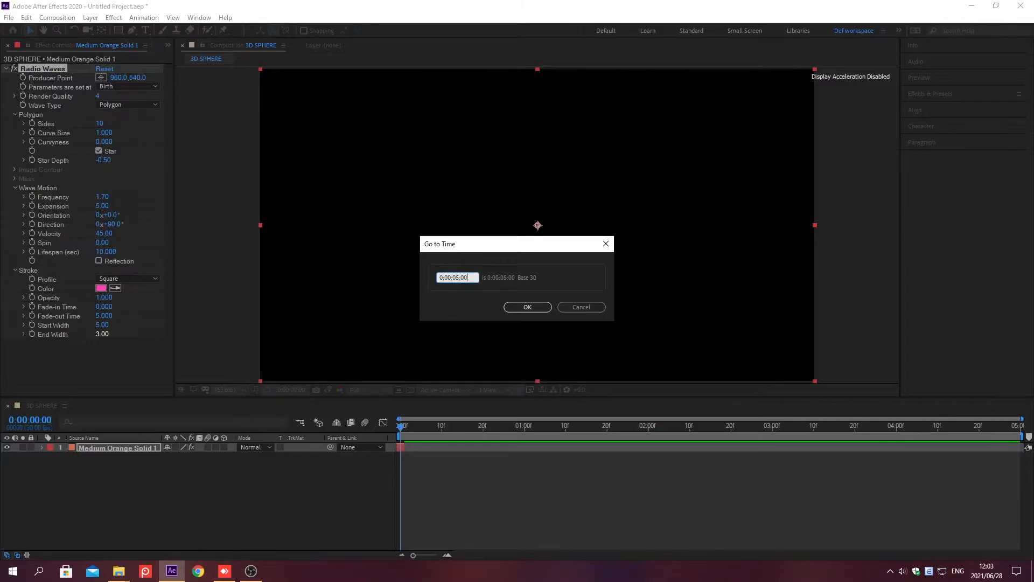
key(Return)
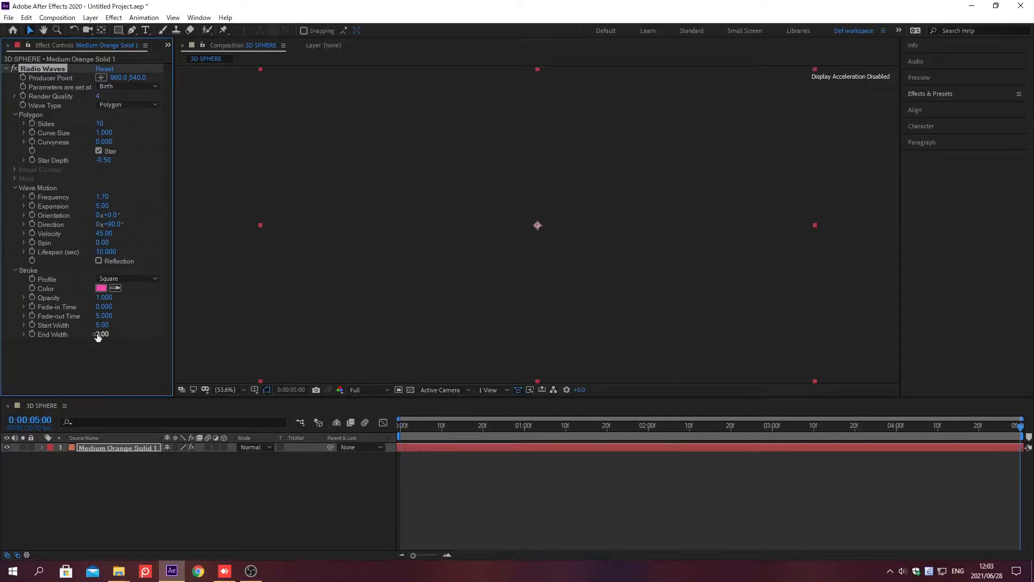
Enable keyframing for Star Depth and Spin at 0:00:00:00 and reveal the layer's keyframed properties in the timeline
key(alt+shift+j)
text(0;00;00;00)
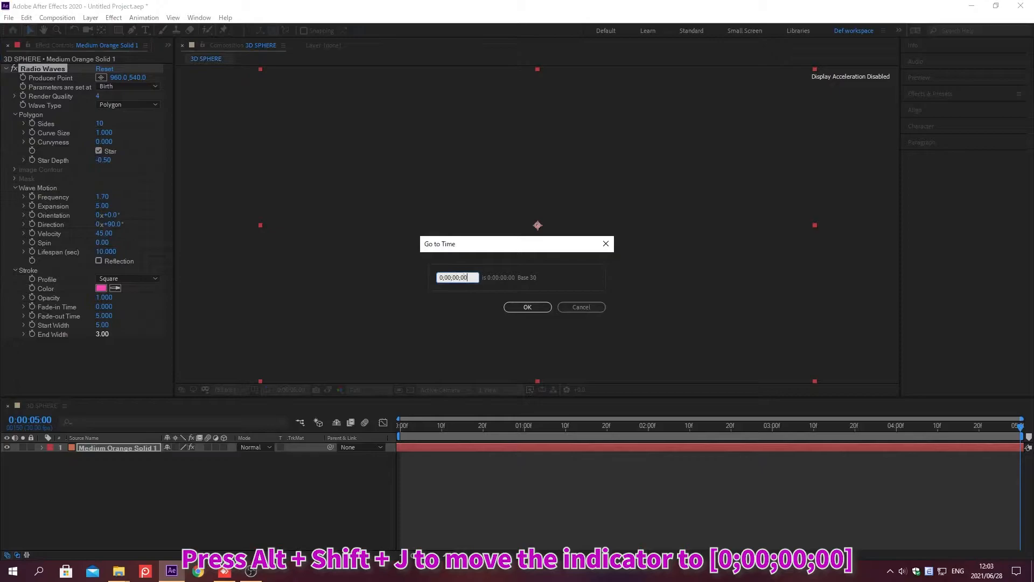
key(Return)
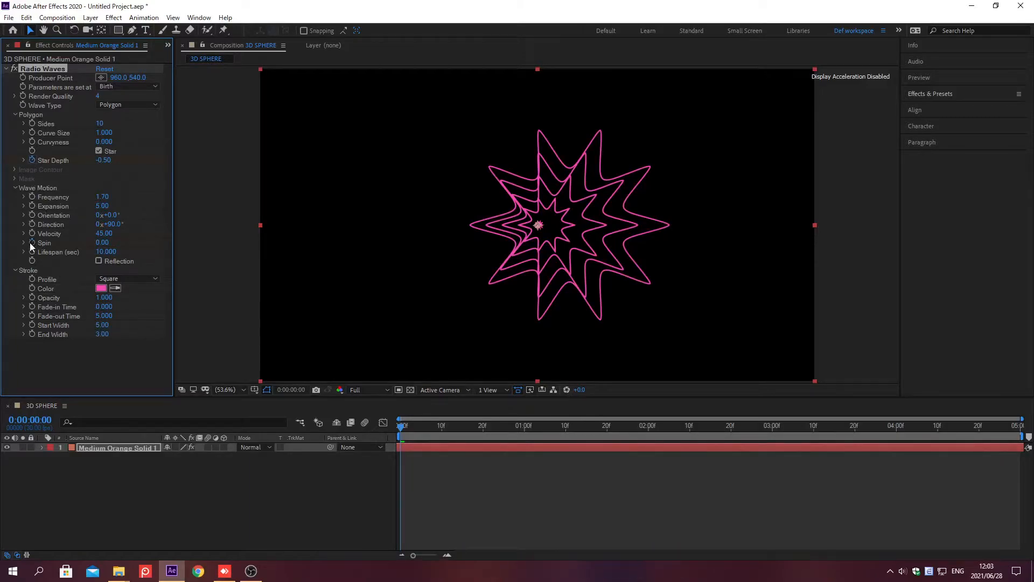
click(134, 446)
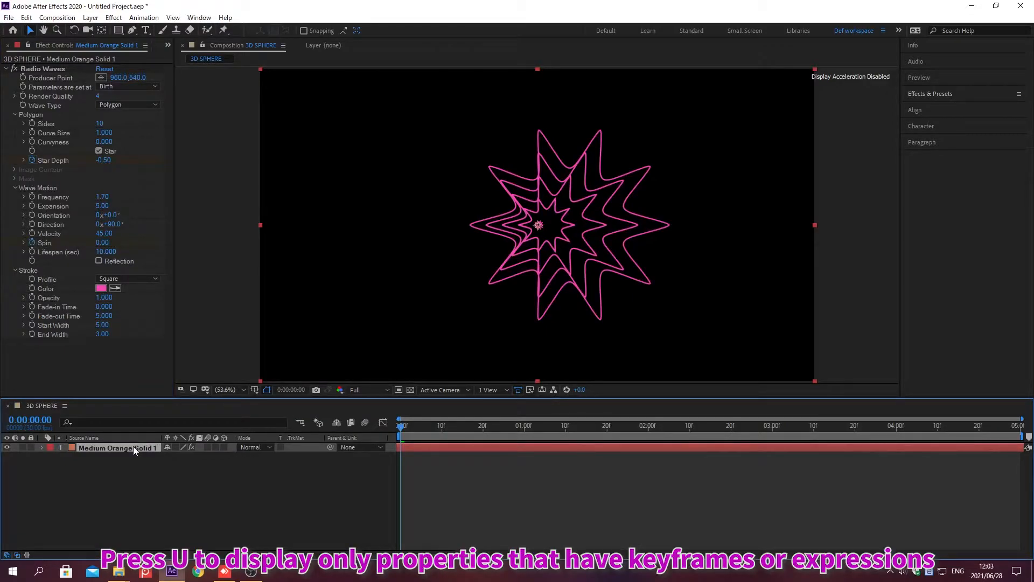
key(u)
Set the keyframe values at 0:00:00:00 to -0.7 for Star Depth and -60 for Spin
click(170, 466)
text(-0.7)
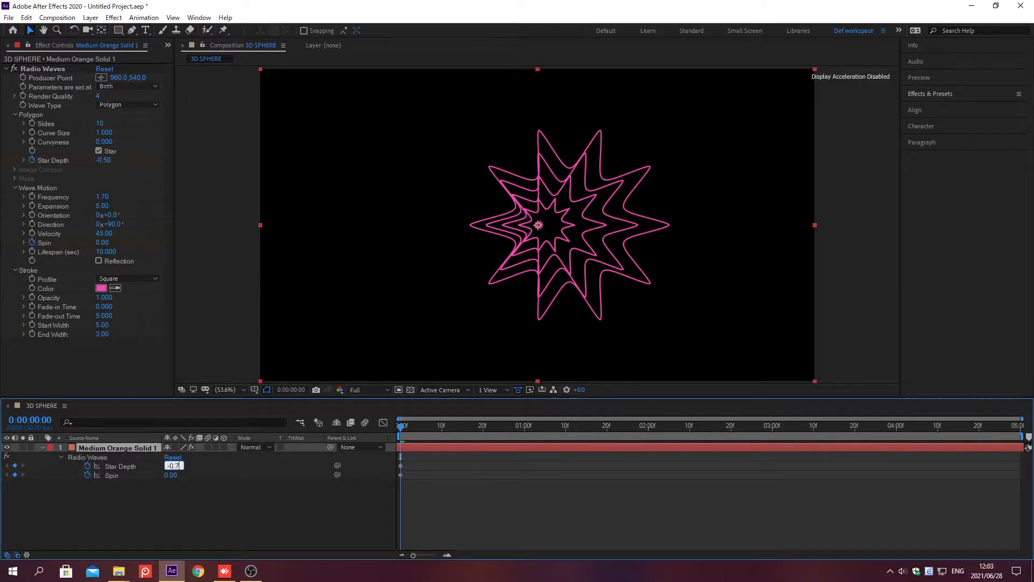
key(Return)
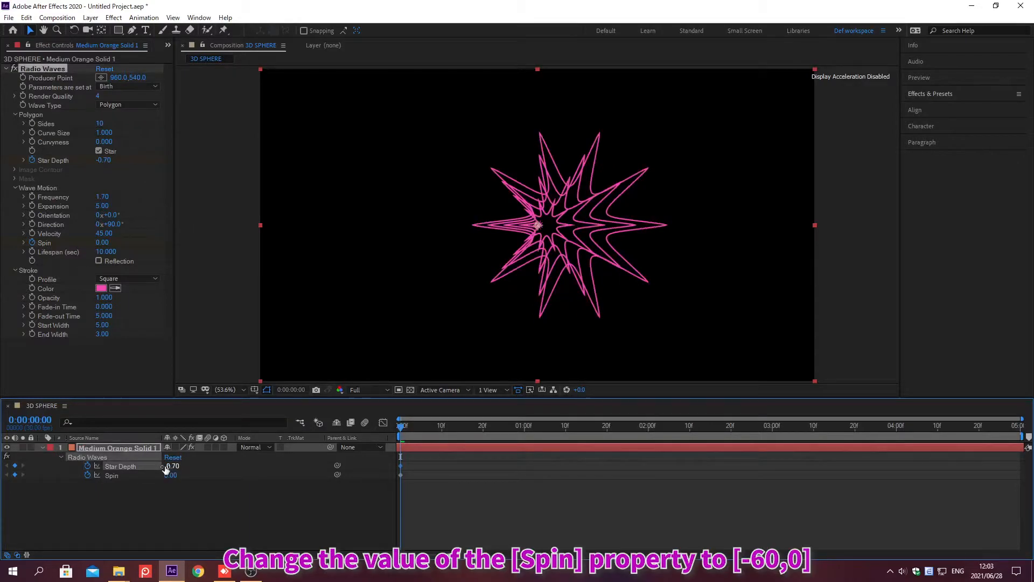
click(168, 477)
text(-60)
key(Return)
Add keyframes at 0:00:02:00 with Star Depth set to 0.6 and Spin set to 35
key(alt+shift+j)
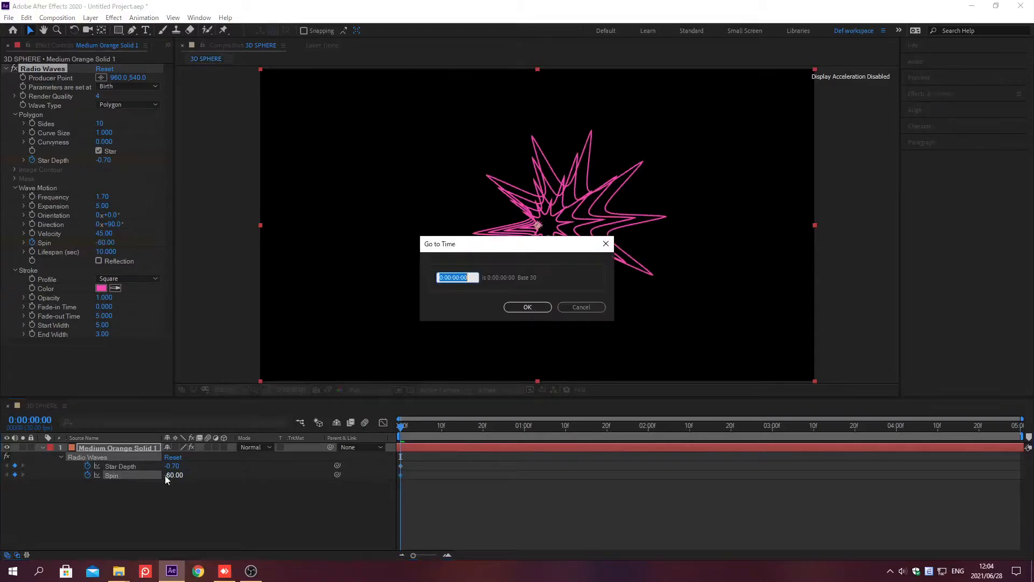
text(0;00;02;0)
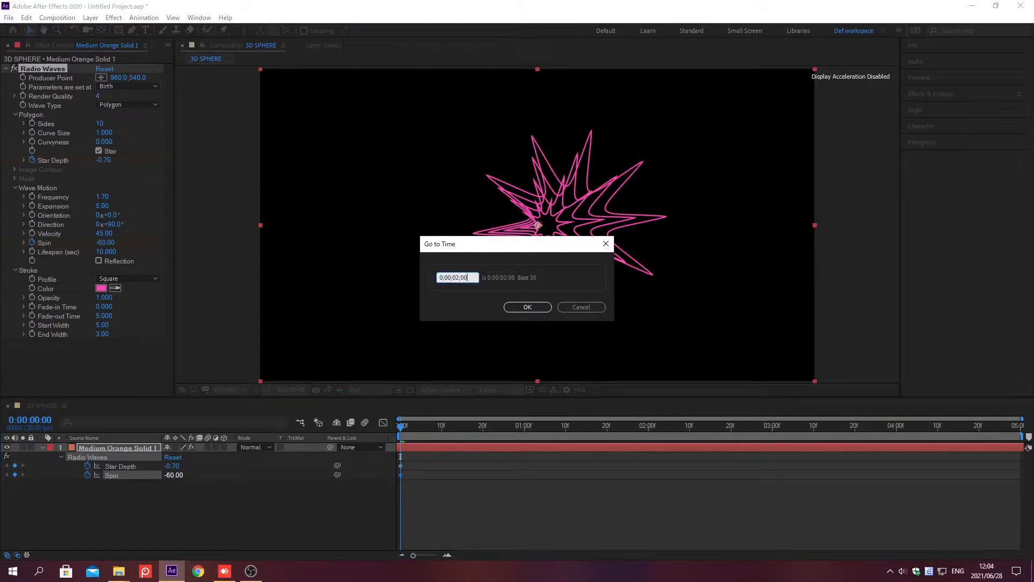
key(Return)
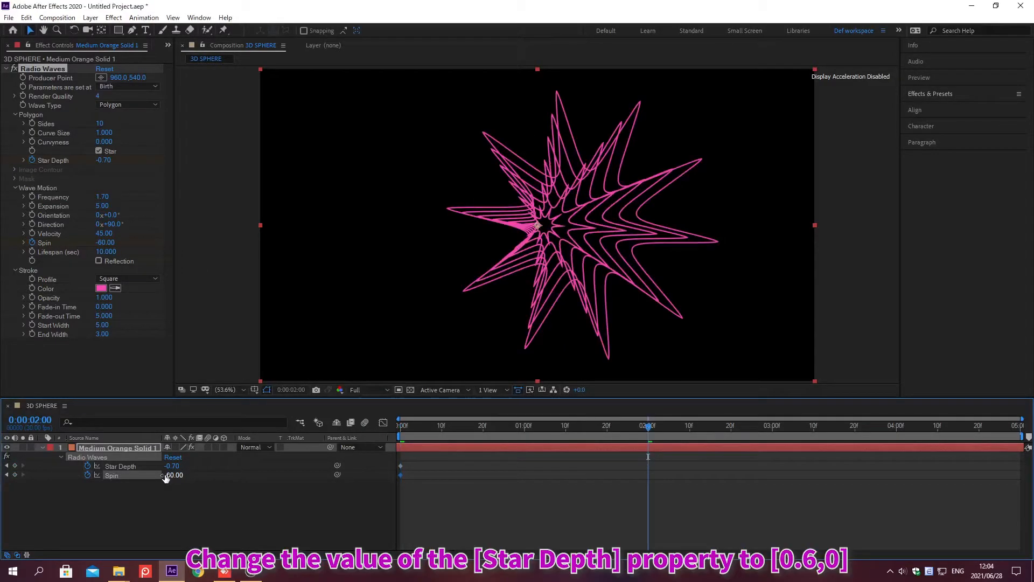
click(169, 467)
text(0.6)
key(Return)
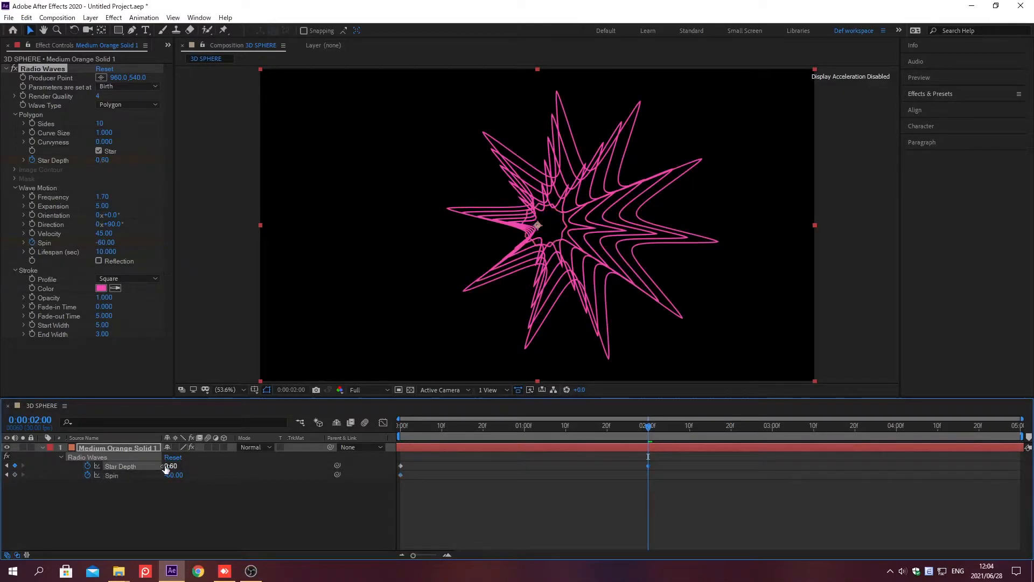
click(168, 475)
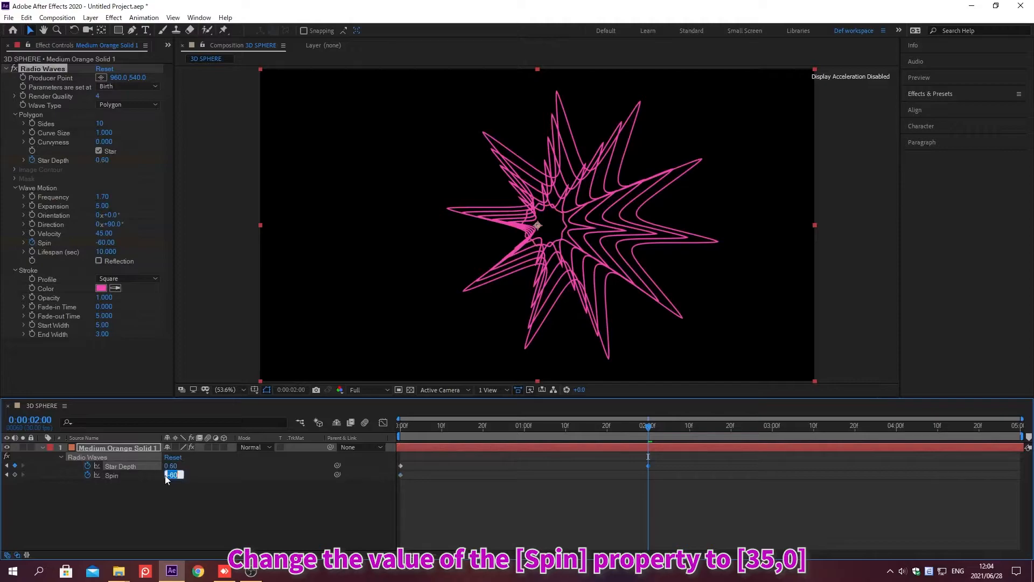
text(35)
key(Return)
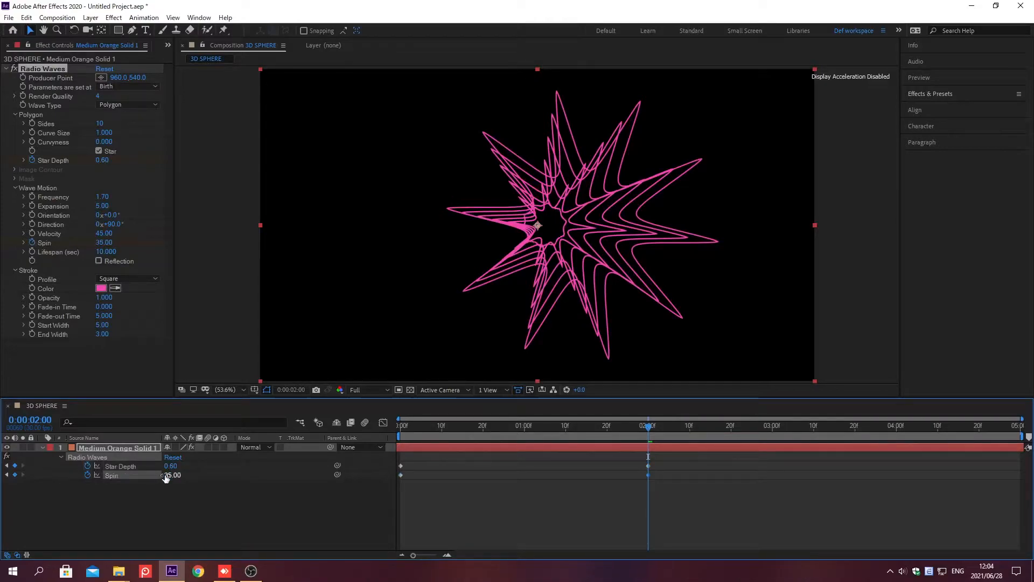
Add keyframes at 0:00:04:29 with Star Depth set to -1 and Spin set to 0
key(alt+shift+j)
text(0;00;04;)
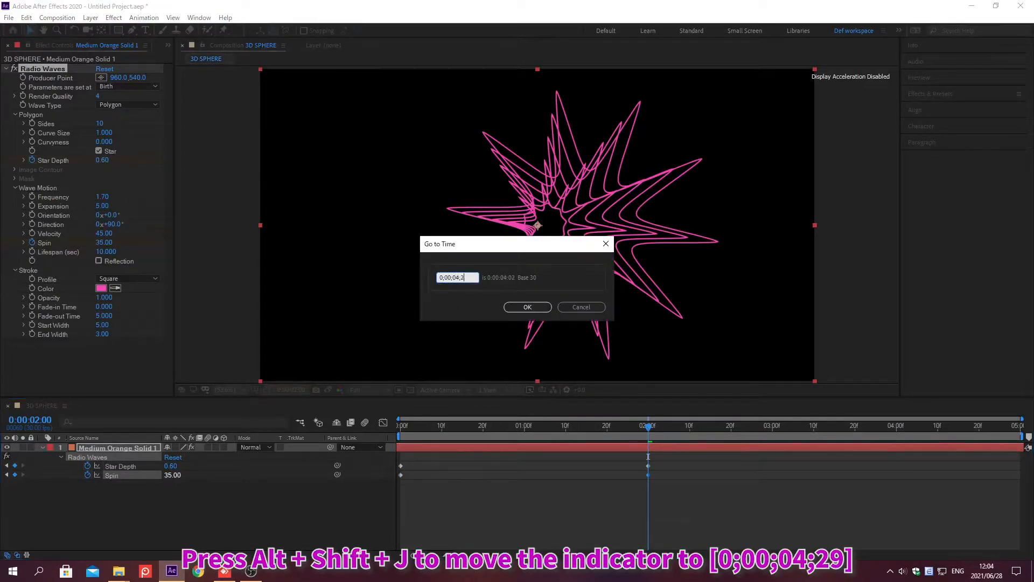
text(29)
key(Return)
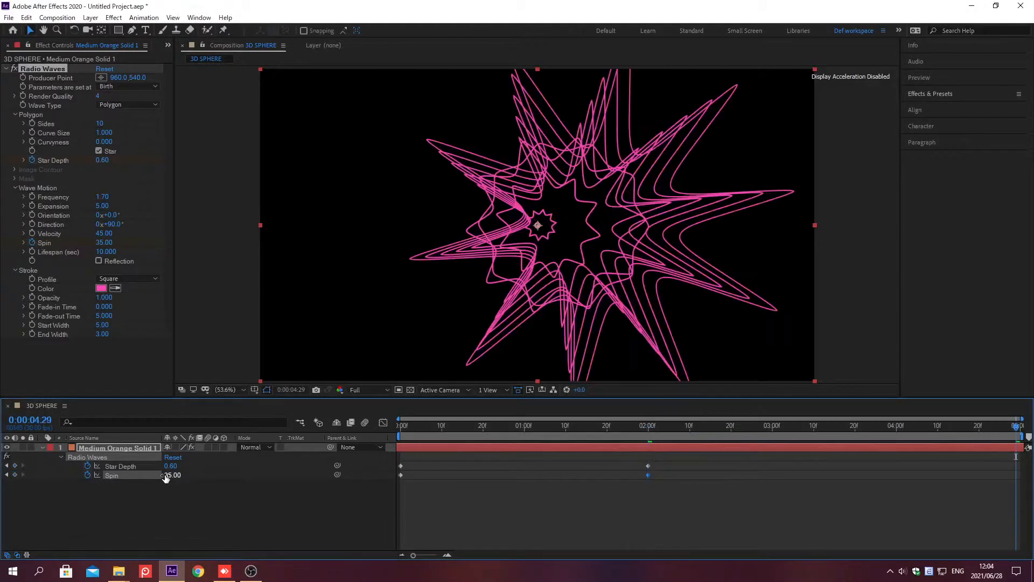
click(170, 466)
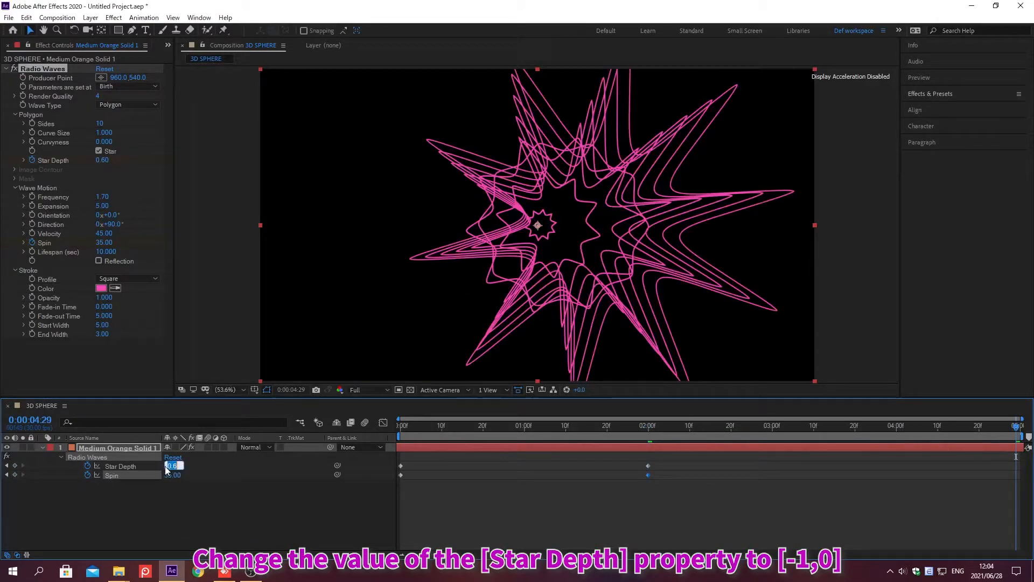
text(-1)
key(Return)
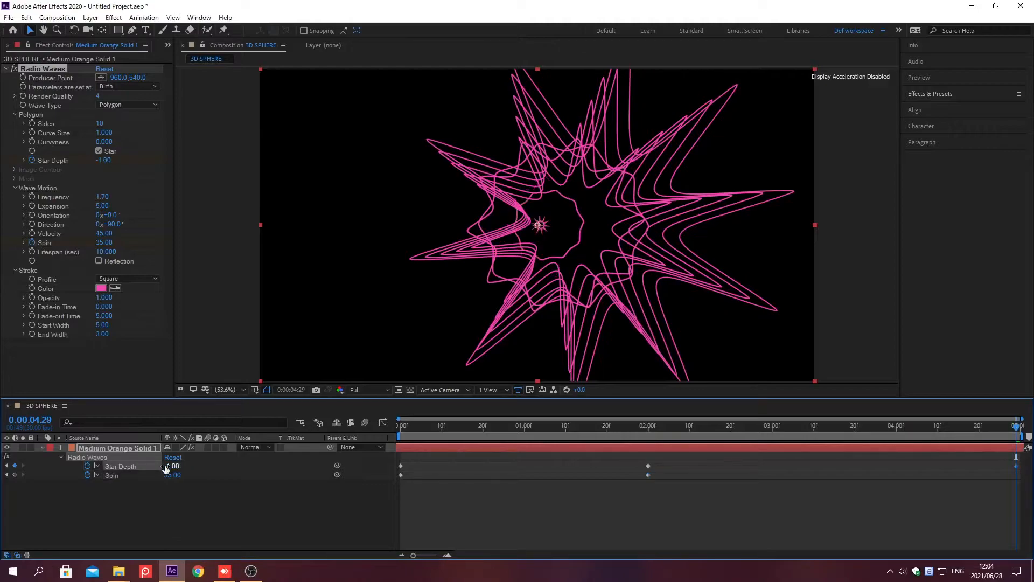
click(166, 477)
text(0)
key(Return)
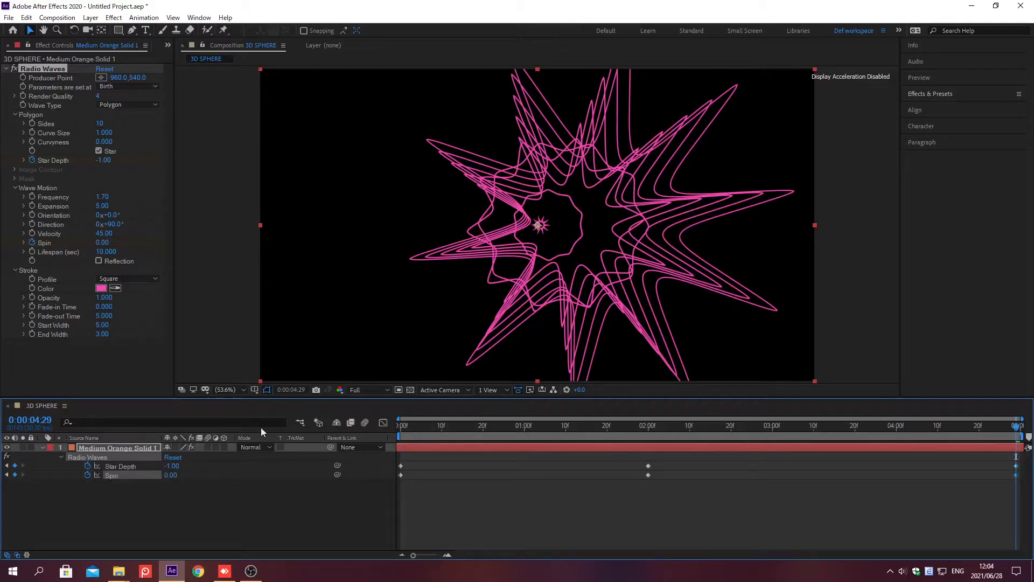
Find the CC Kaleida effect and apply it to the solid layer
click(931, 94)
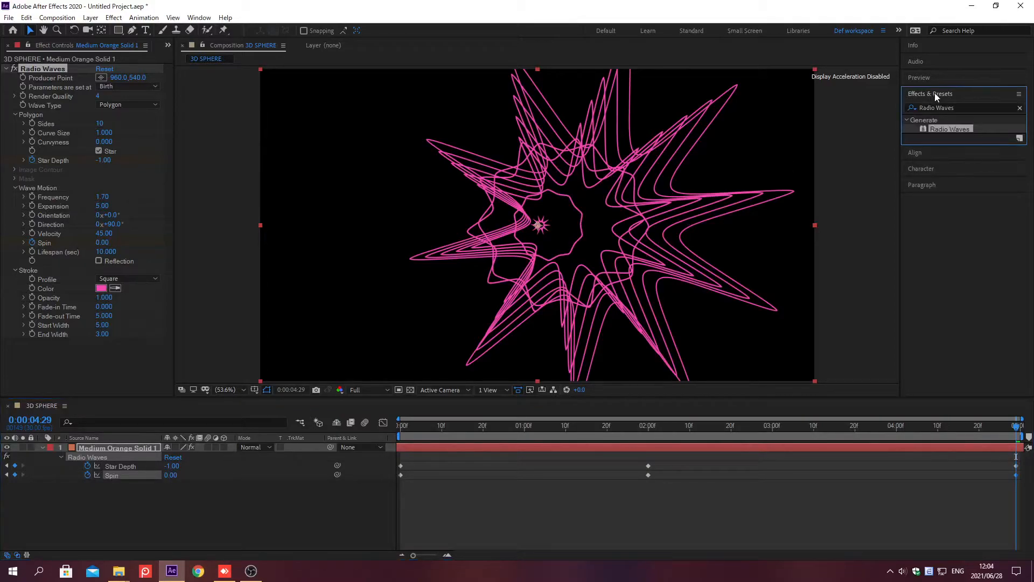
click(1019, 108)
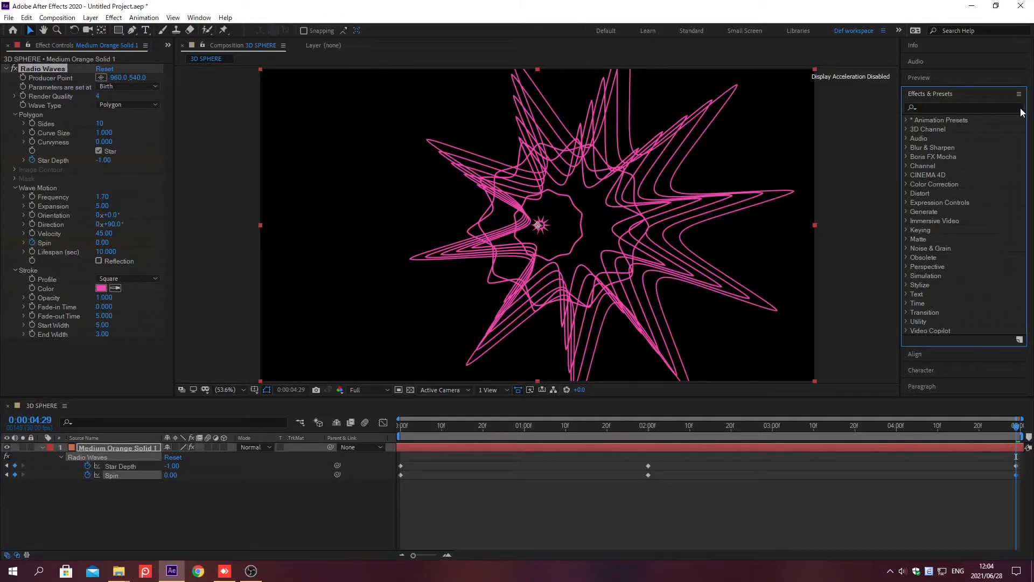
click(933, 107)
text(CC Kaleida)
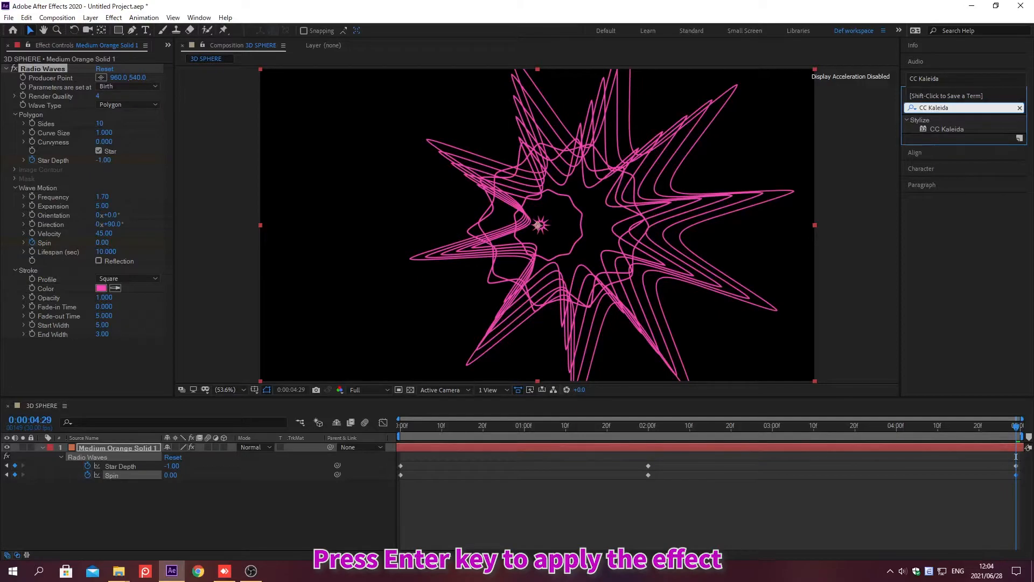
key(Return)
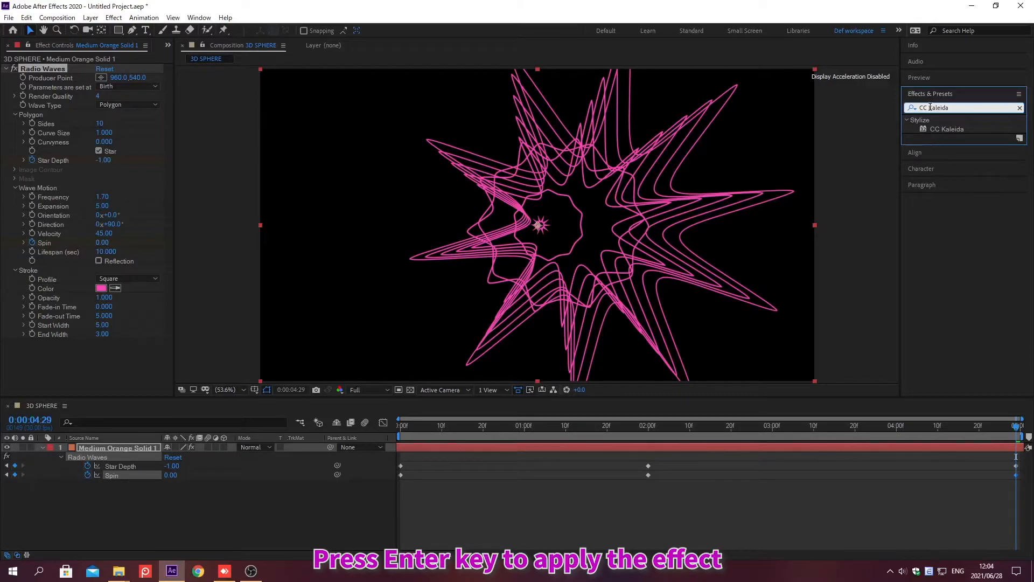
key(Return)
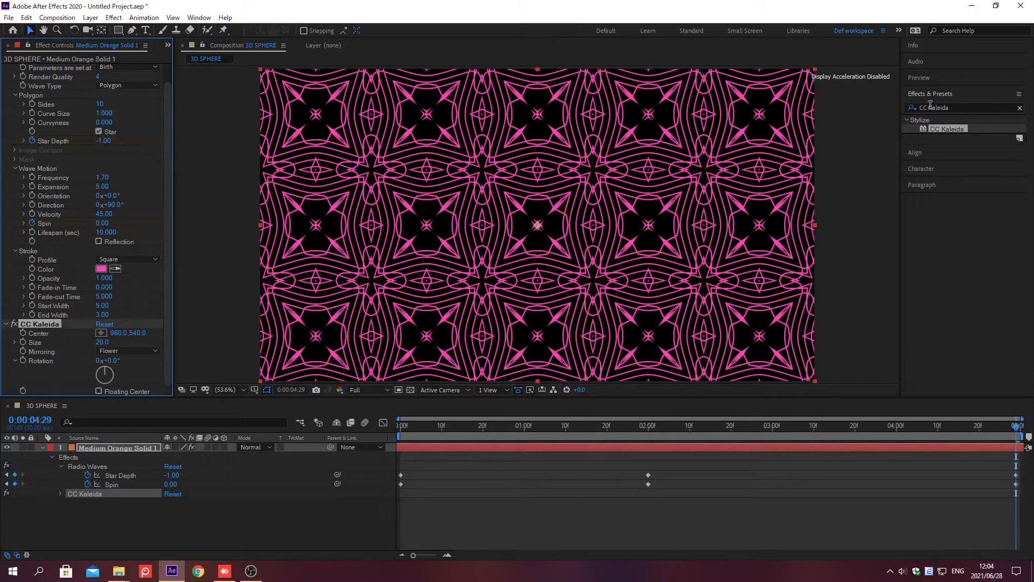
click(930, 95)
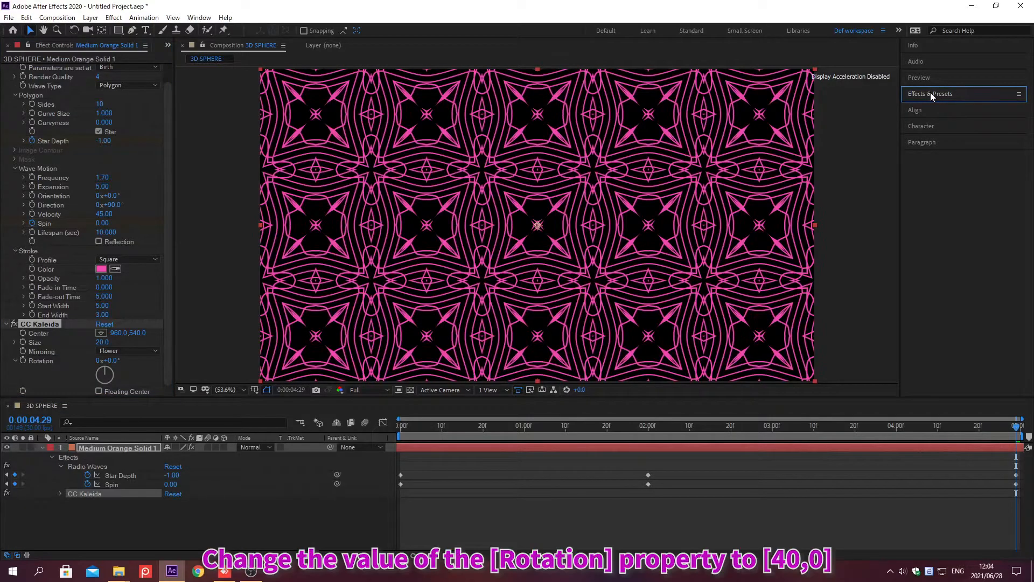
Set the CC Kaleida effect's Rotation to 40° and its Size to 10
click(112, 360)
text(4)
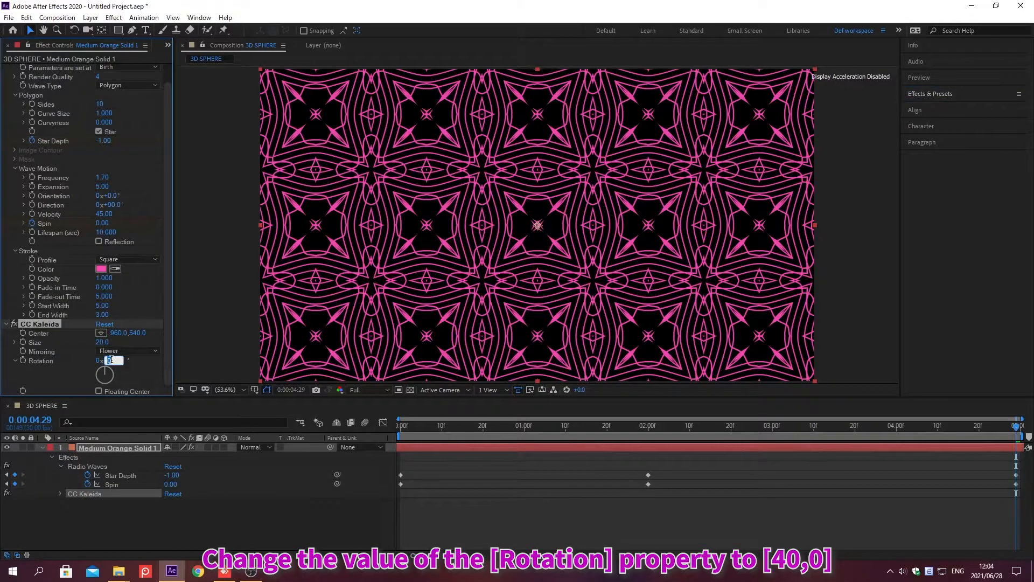
text(0)
key(Return)
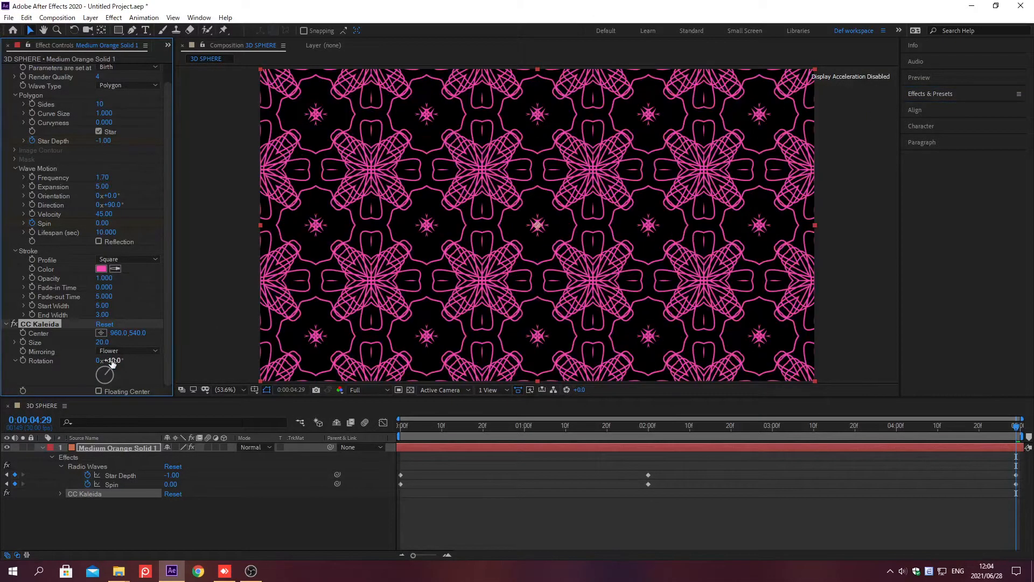
click(101, 342)
text(10)
key(Return)
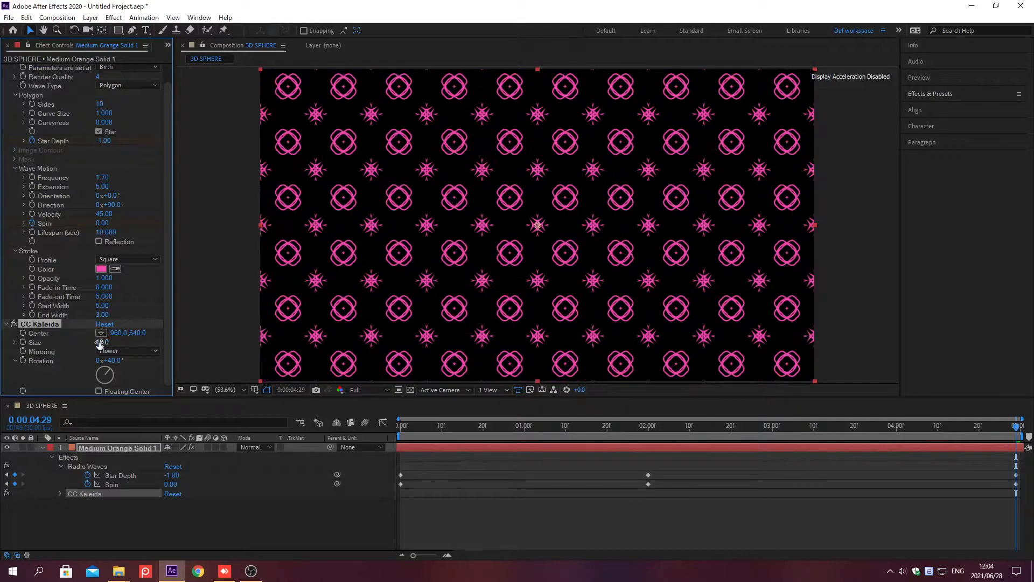
Create a keyframe for the CC Kaleida Size at 0:00:02:00
key(alt+shift+j)
text(0;00;02;00)
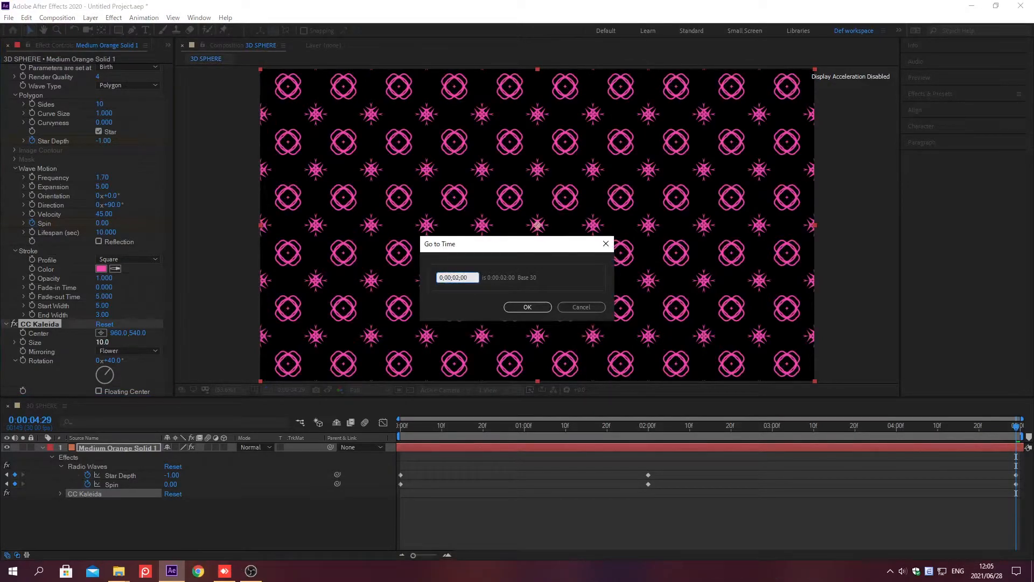
key(Return)
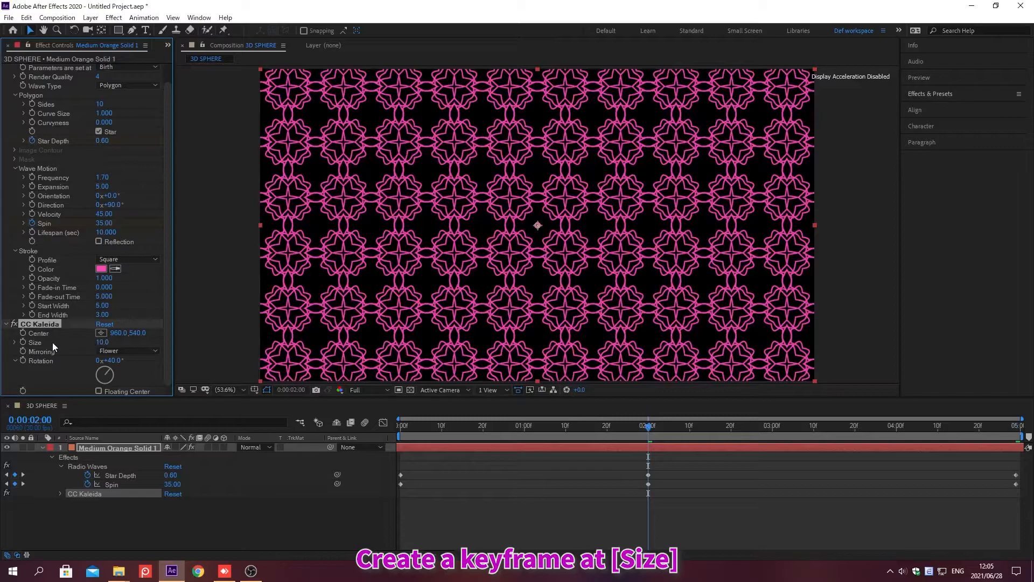
click(23, 342)
Add a CC Kaleida Size keyframe with a value of 3 at 0:00:04:29
key(alt+shift+j)
text(0;00;04;29)
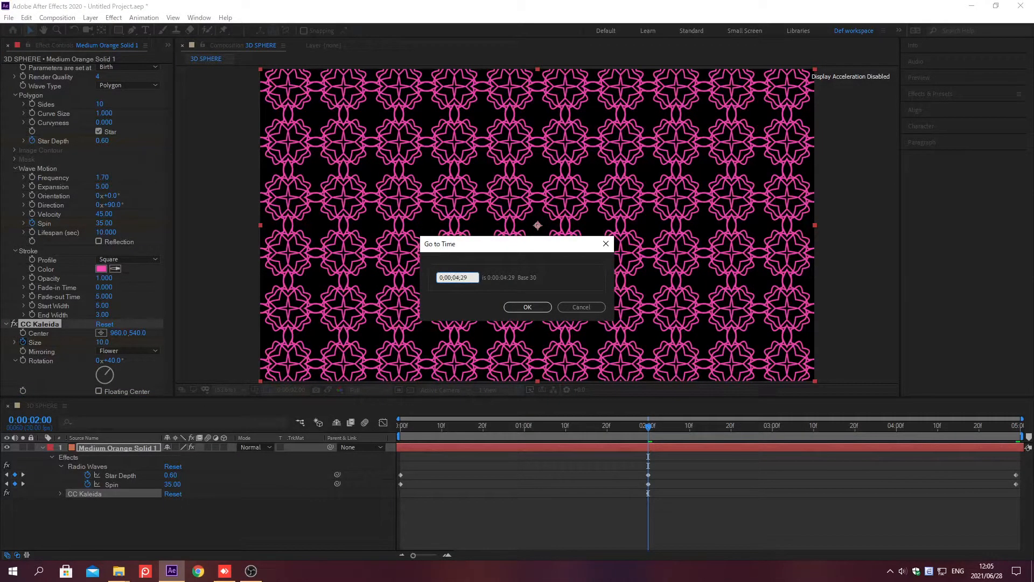
key(Return)
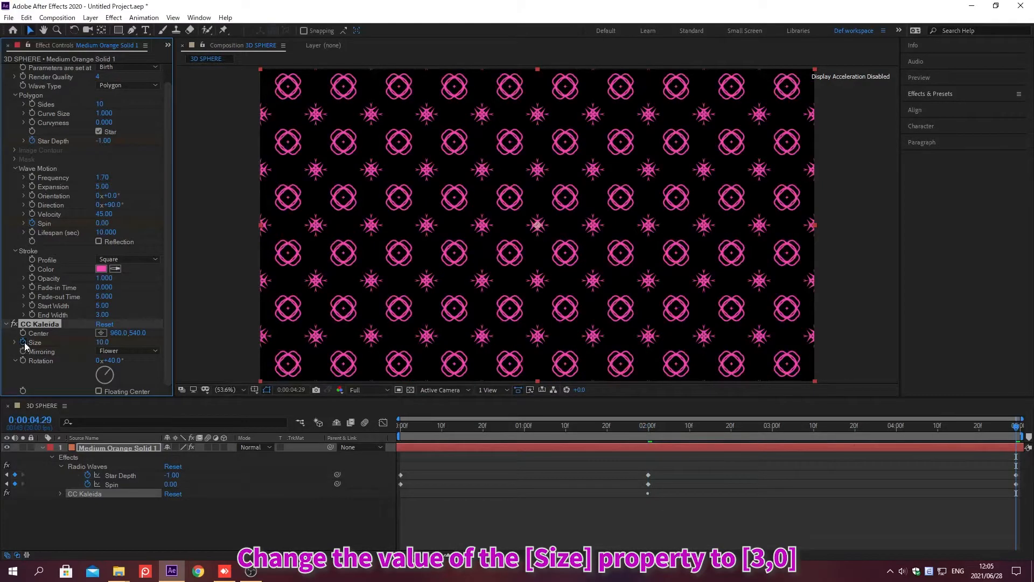
click(100, 341)
text(3)
key(Return)
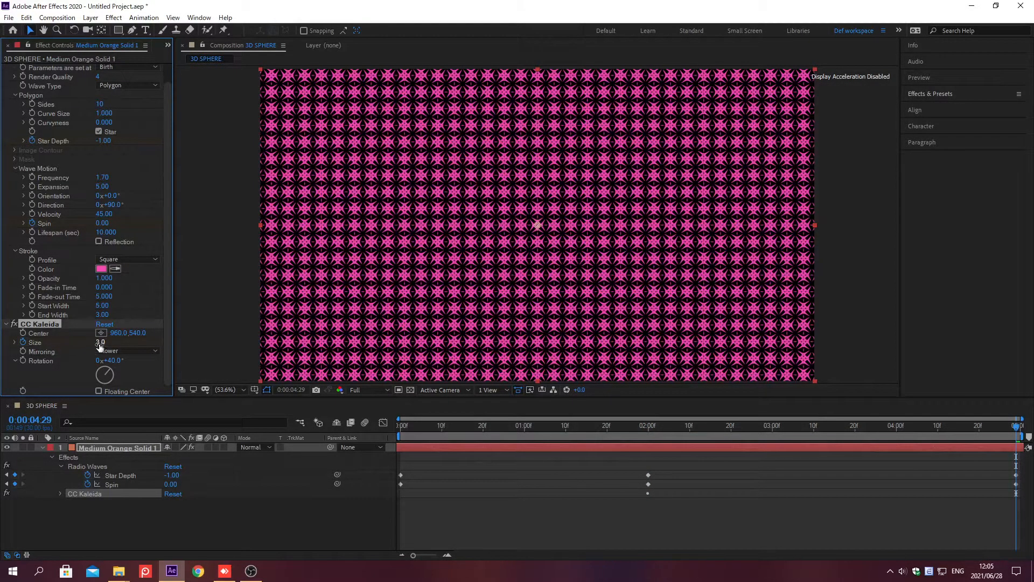
Rename the Medium Orange Solid 1 layer as Lower Pattern
click(134, 447)
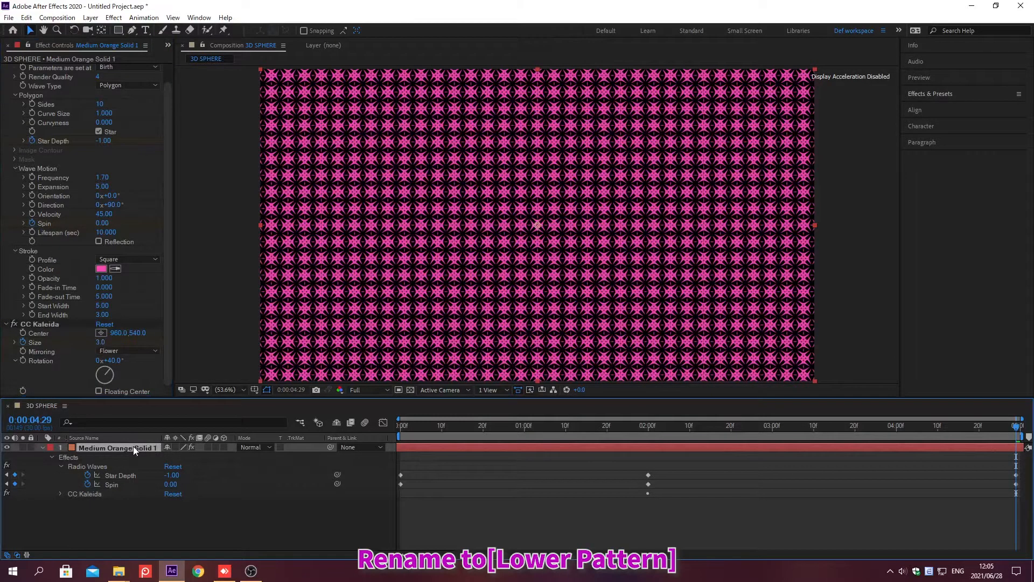
key(Return)
text(Lower)
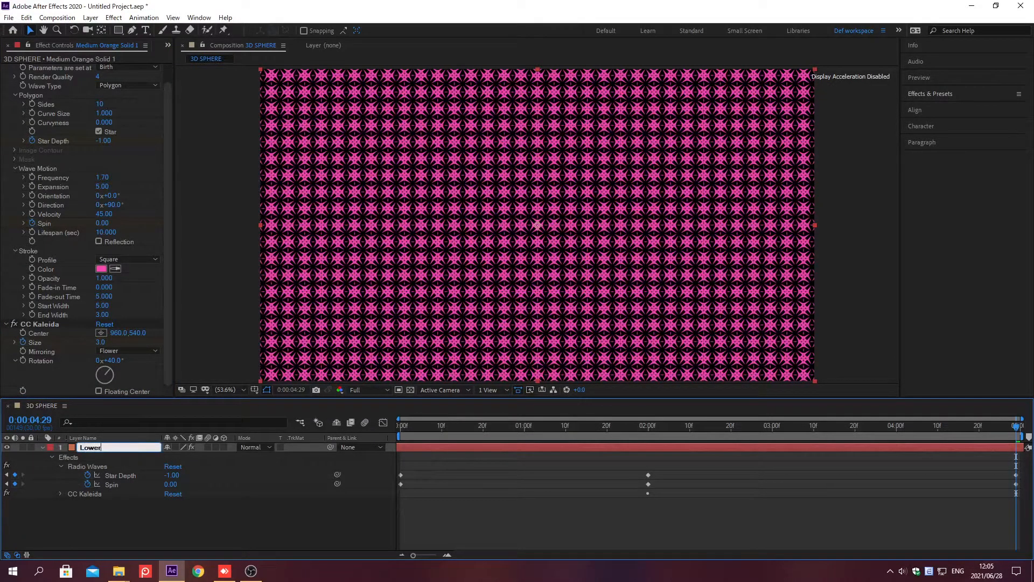
text( Pattern)
key(Return)
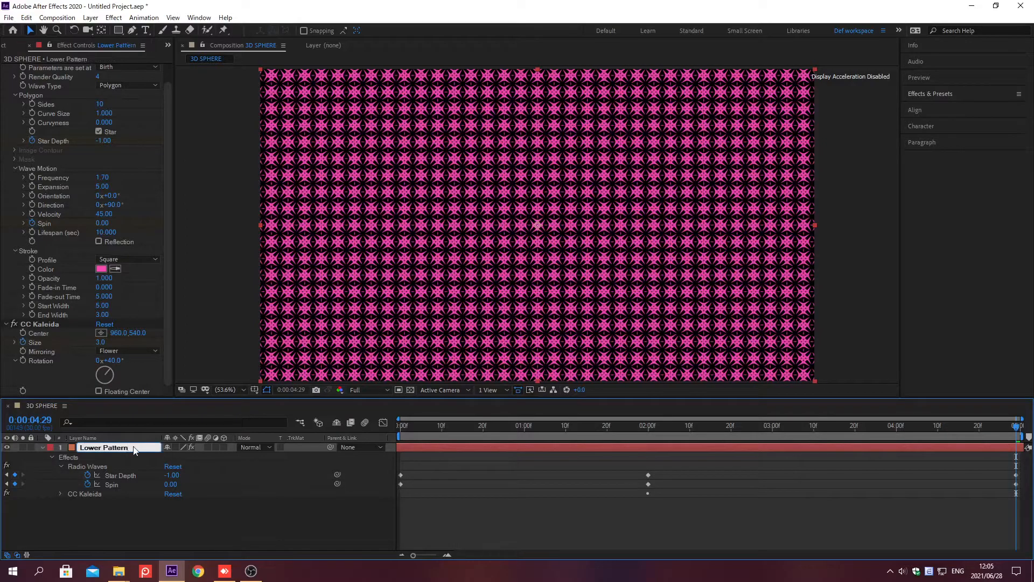
Return to 0:00:00:00 and duplicate the Lower Pattern layer
key(alt+shift+j)
text(0;00;00;00)
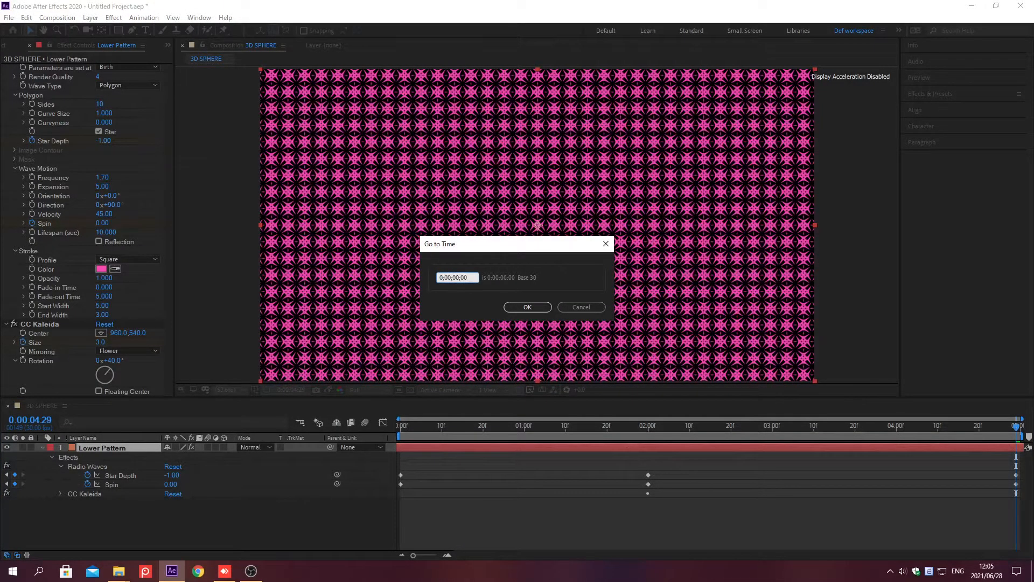
key(Return)
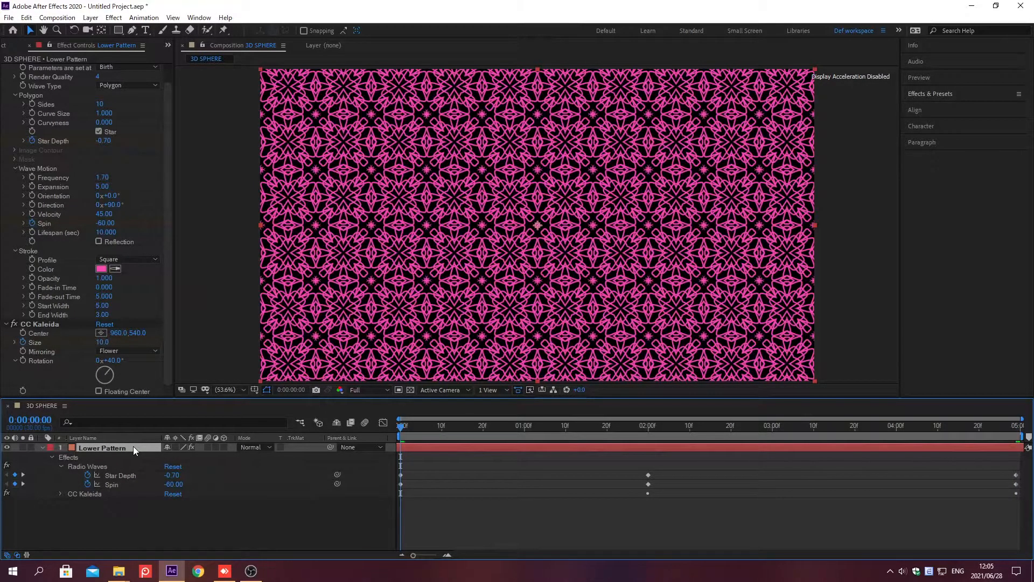
key(ctrl+d)
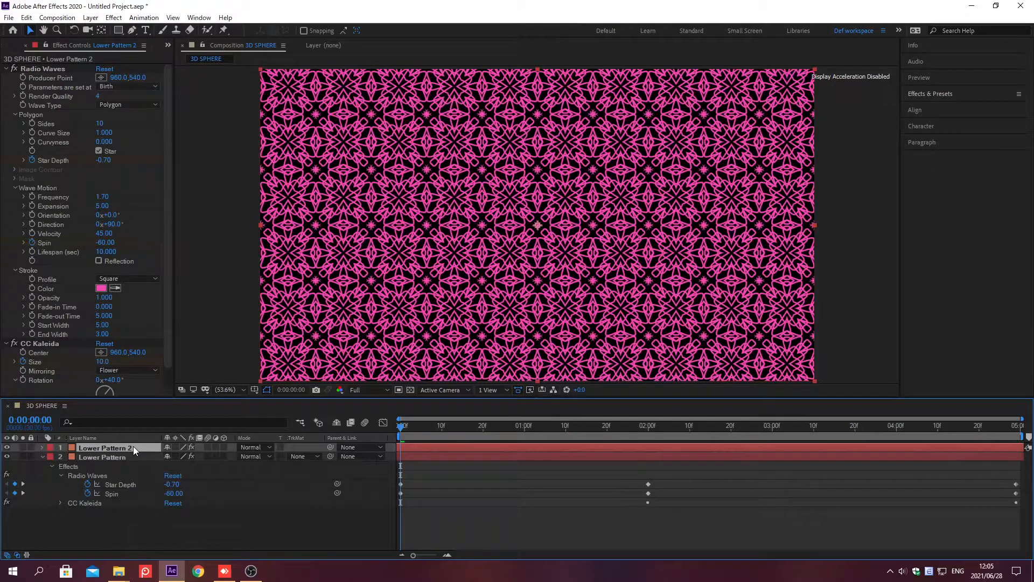
Rename the duplicated layer as Upper Pattern and reveal its keyframed properties in the timeline
key(Return)
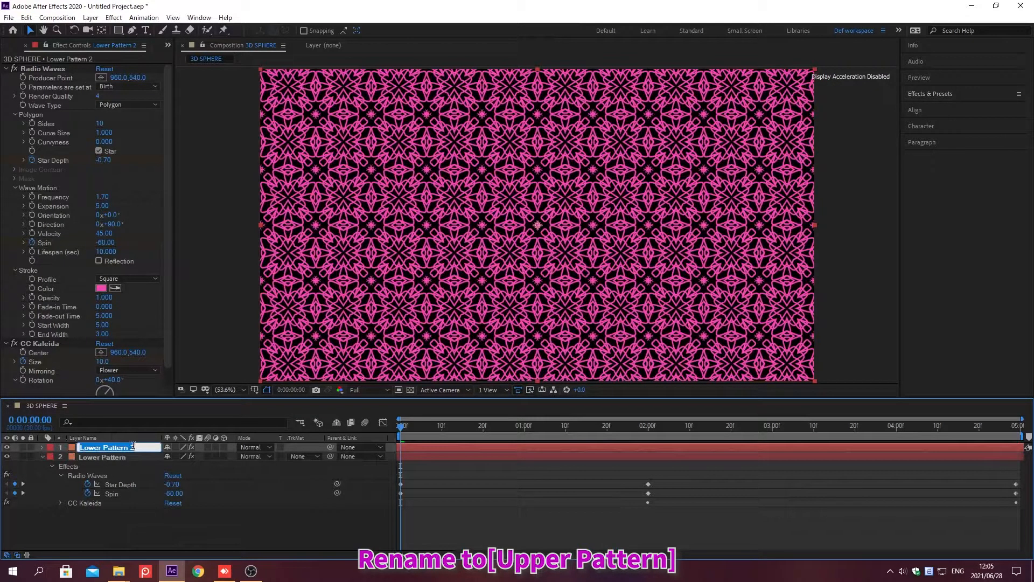
text(Upper Patt)
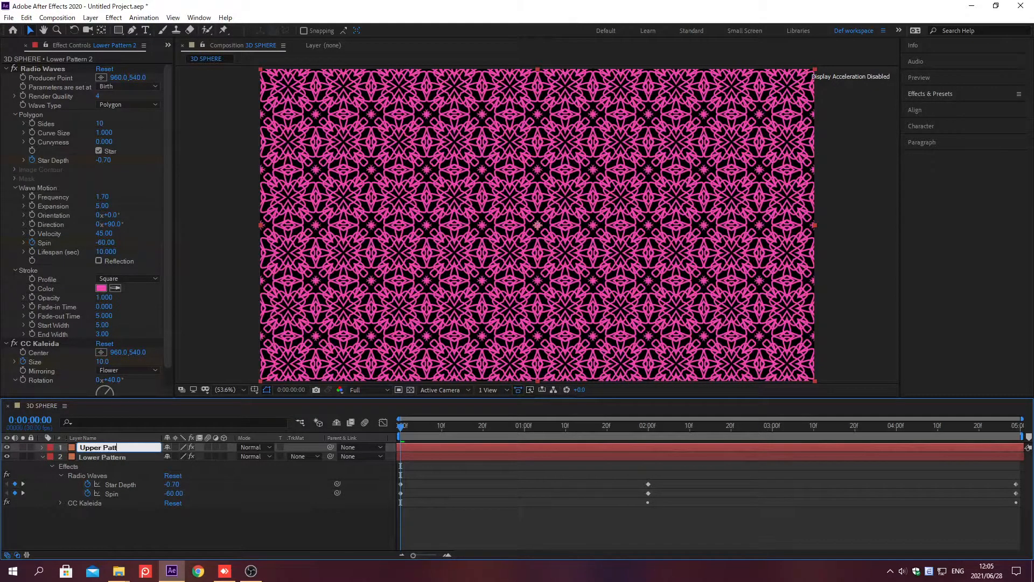
text(ern)
key(Return)
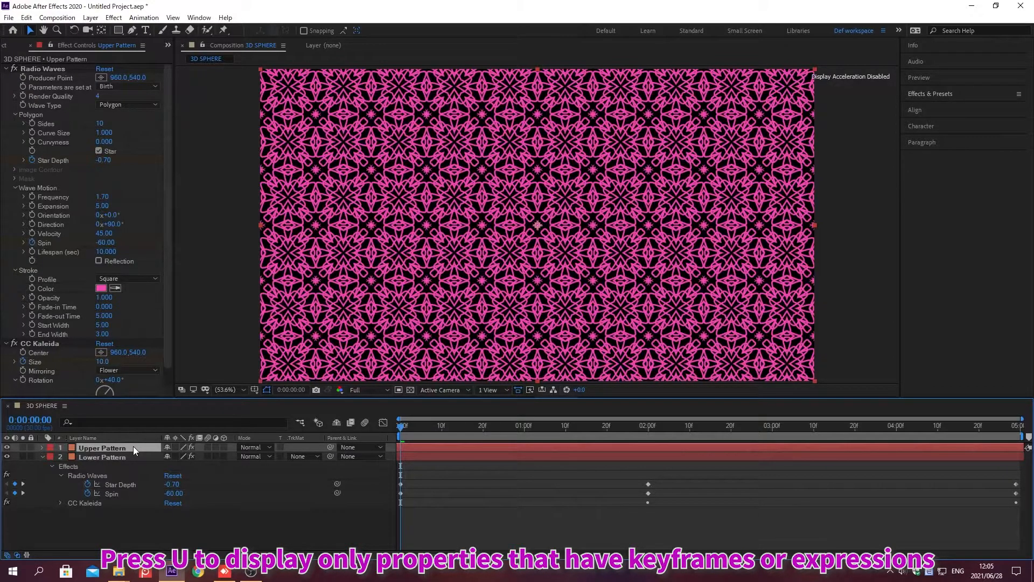
key(u)
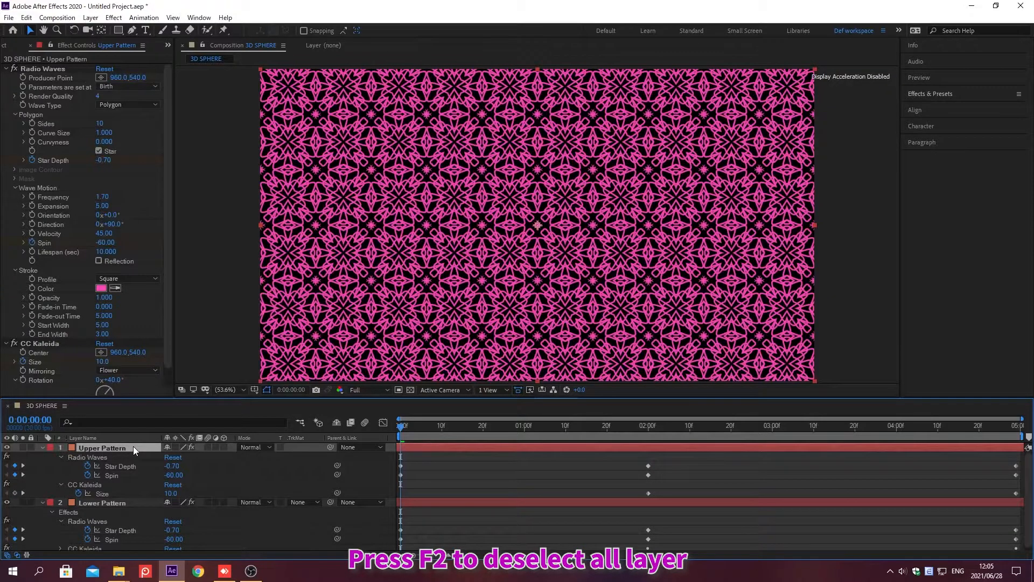
Set Upper Pattern's keyframe values at 0:00:00:00 to Star Depth 0.6, Spin -17 and CC Kaleida Size 10
key(F2)
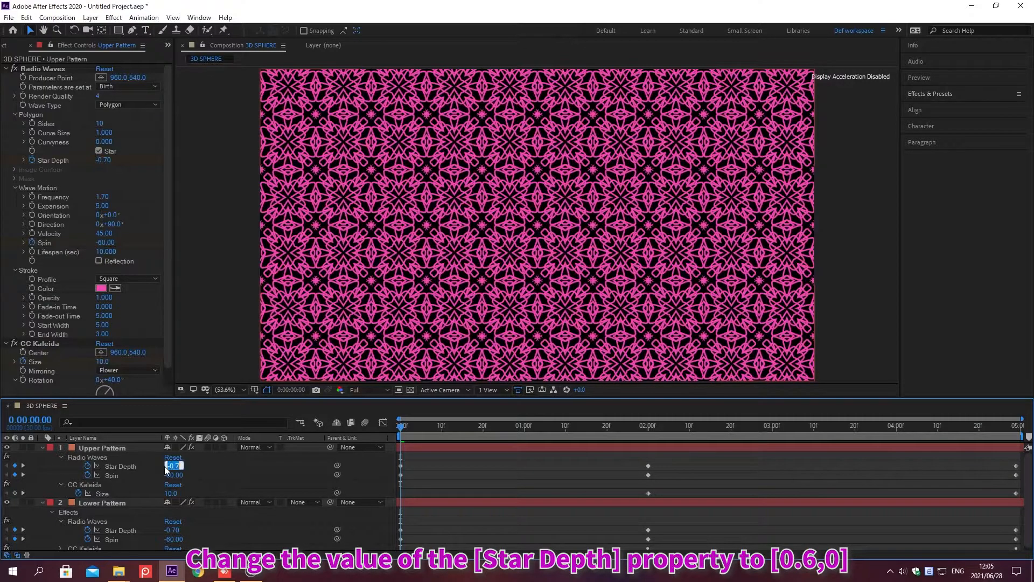
text(0.6)
key(Return)
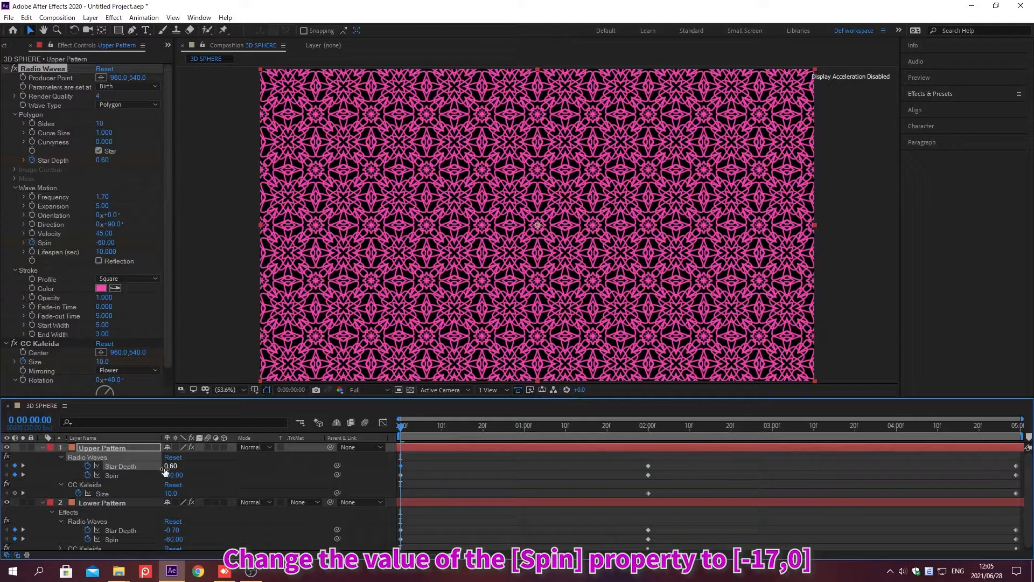
click(167, 475)
text(-17)
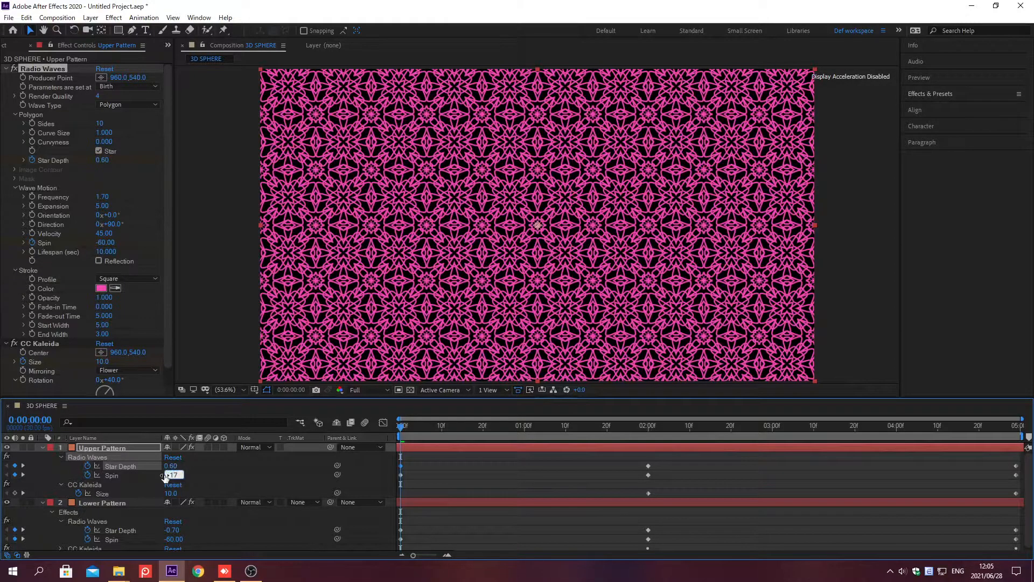
key(Return)
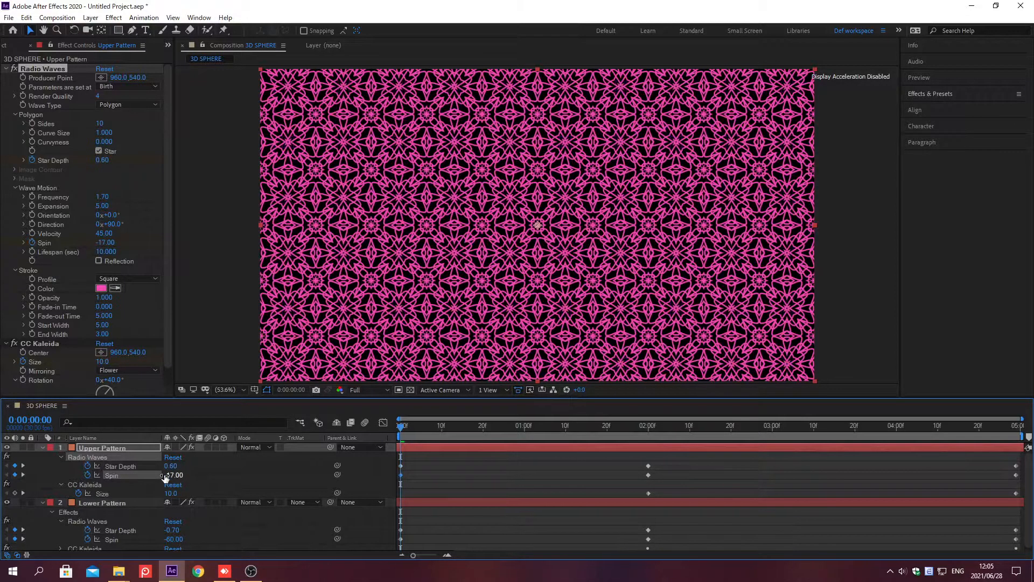
click(168, 493)
text(10)
key(Return)
At 0:00:02:00, set Upper Pattern's Radio Waves keyframes to Star Depth -0.6 and Spin 0
key(alt+shift+j)
text(0;00;02)
text(00)
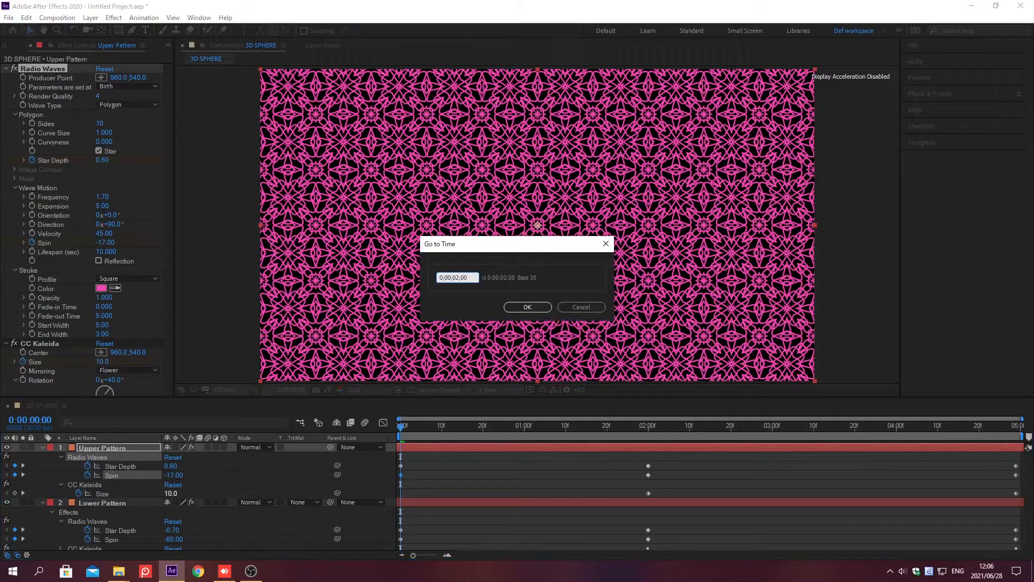
key(Return)
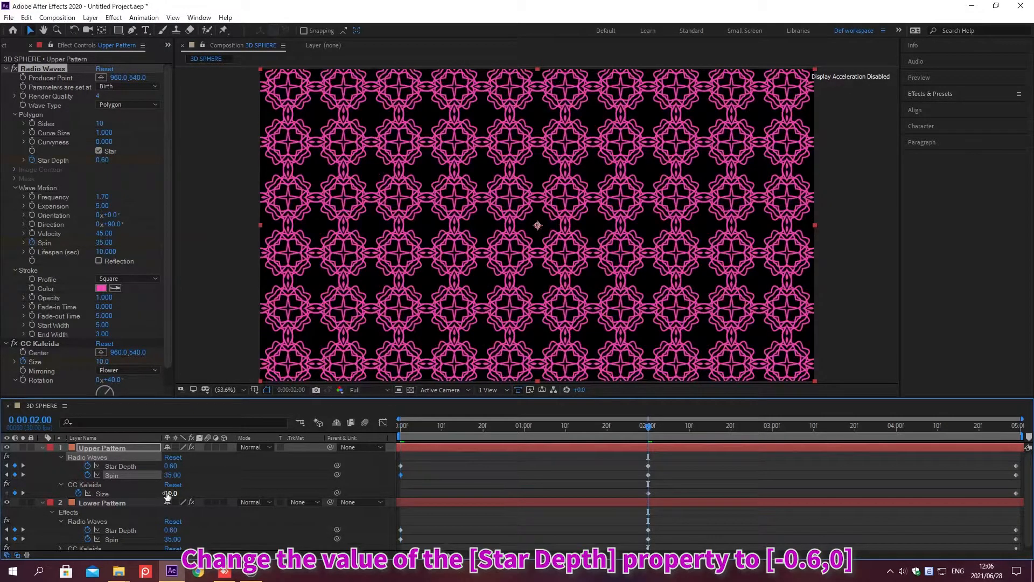
click(167, 467)
text(-0.6)
key(Return)
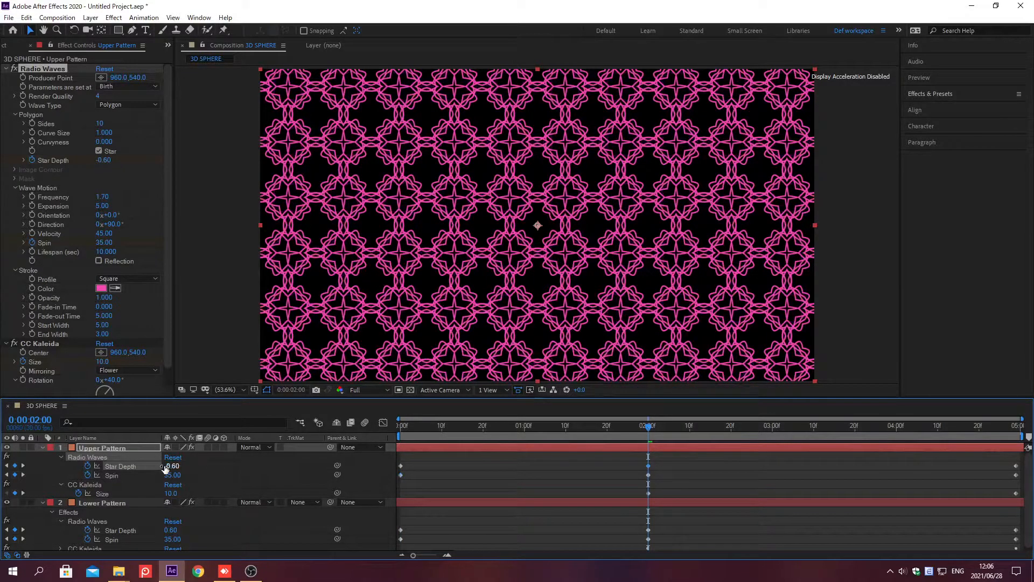
click(167, 475)
text(0)
key(Return)
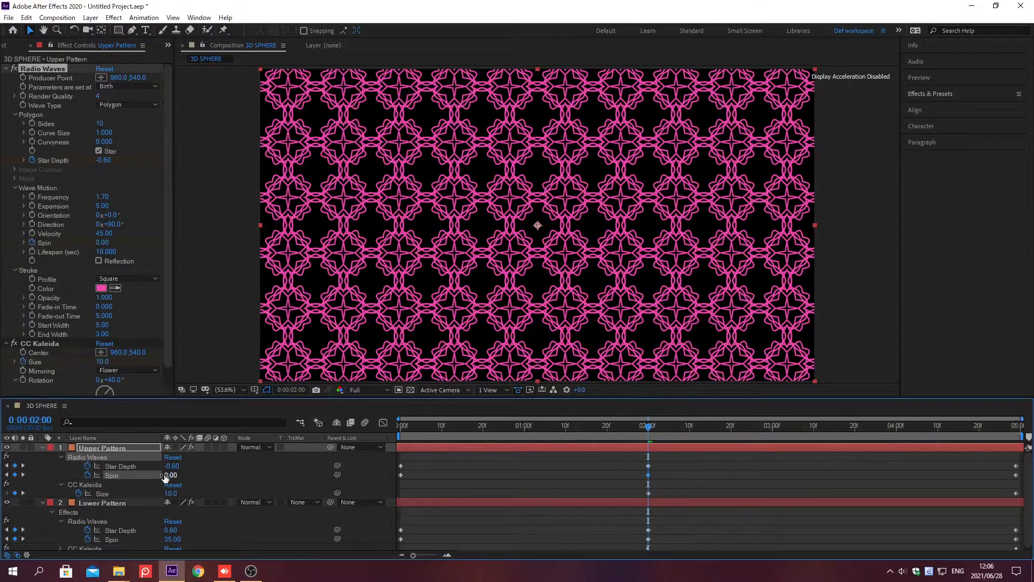
At 0:00:04:29, set Upper Pattern's Radio Waves keyframes to Star Depth 1 and Spin 2
key(alt+shift+j)
text(0;00;04;29)
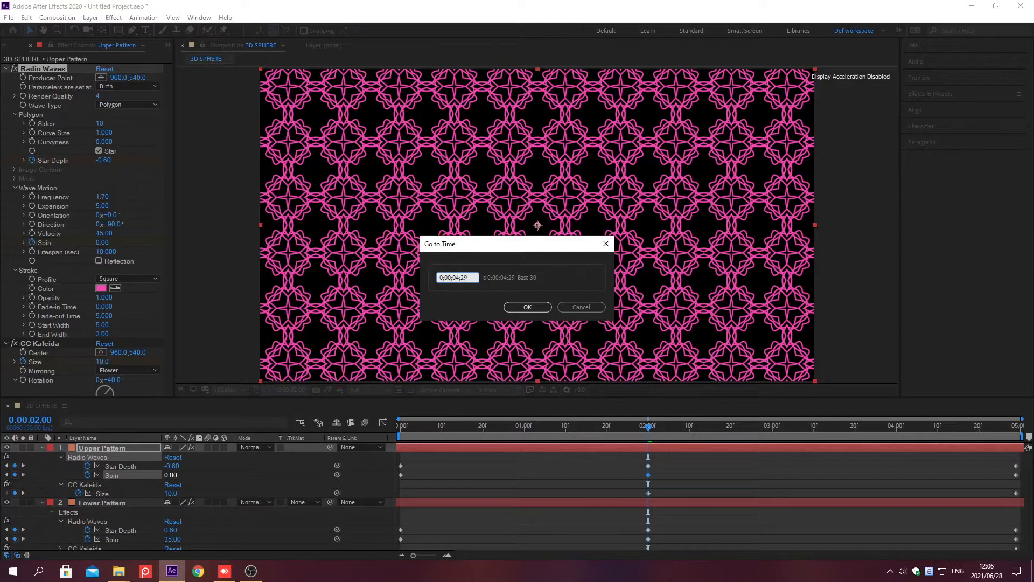
key(Return)
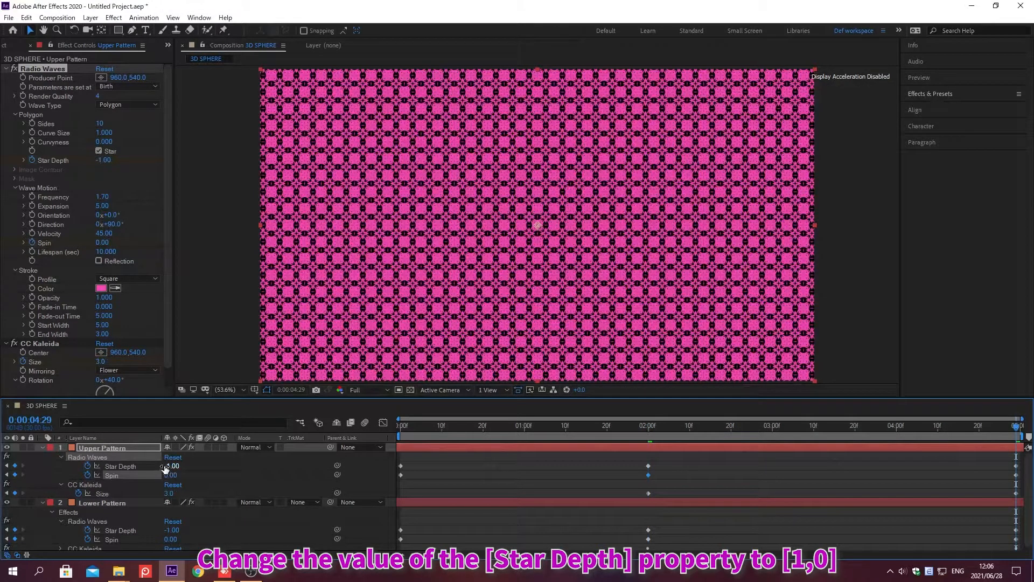
text(1)
key(Return)
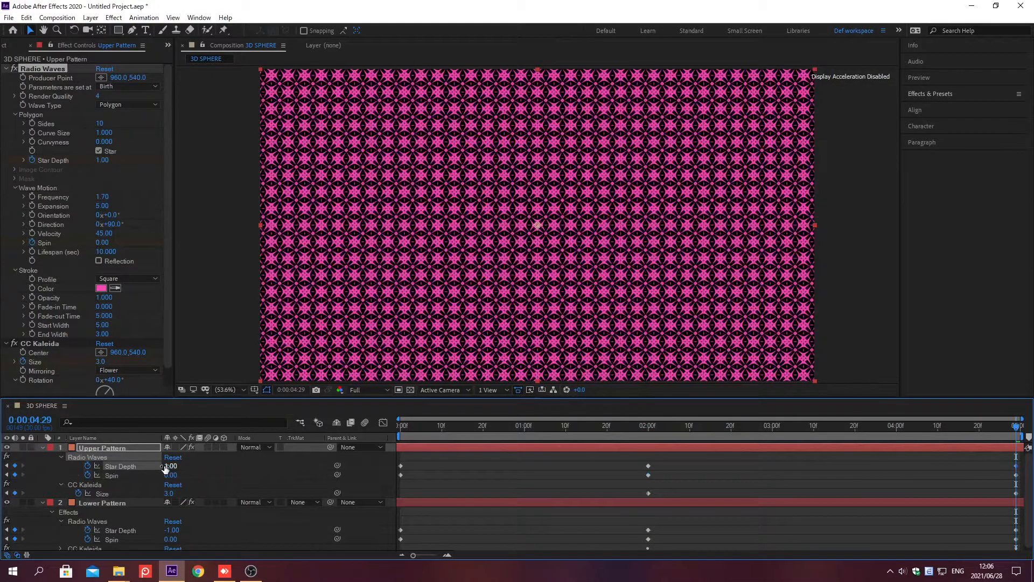
click(166, 475)
text(2)
key(Return)
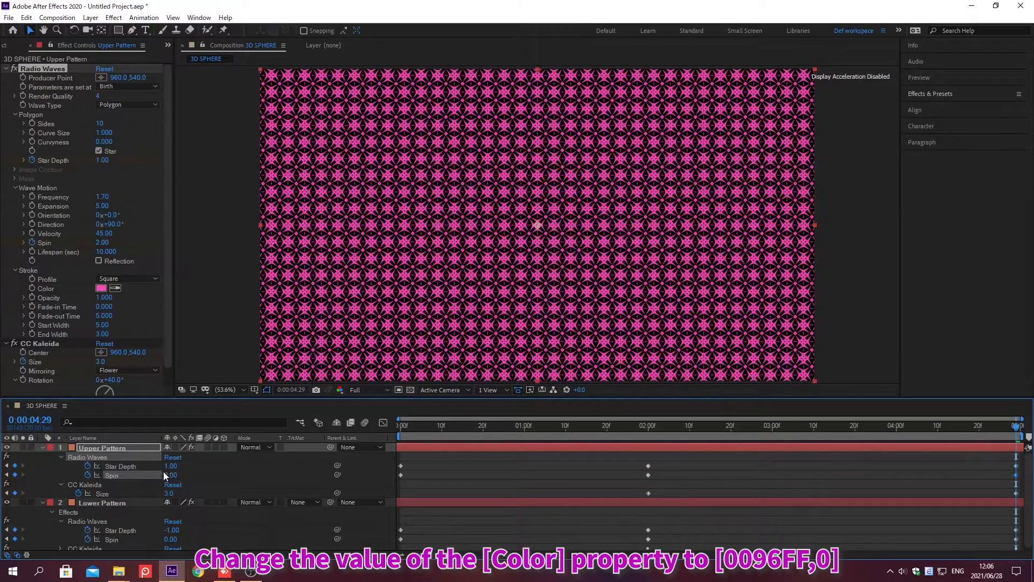
Change Upper Pattern's Radio Waves stroke color to 0096FF and have its parameters set at Each Frame
click(101, 288)
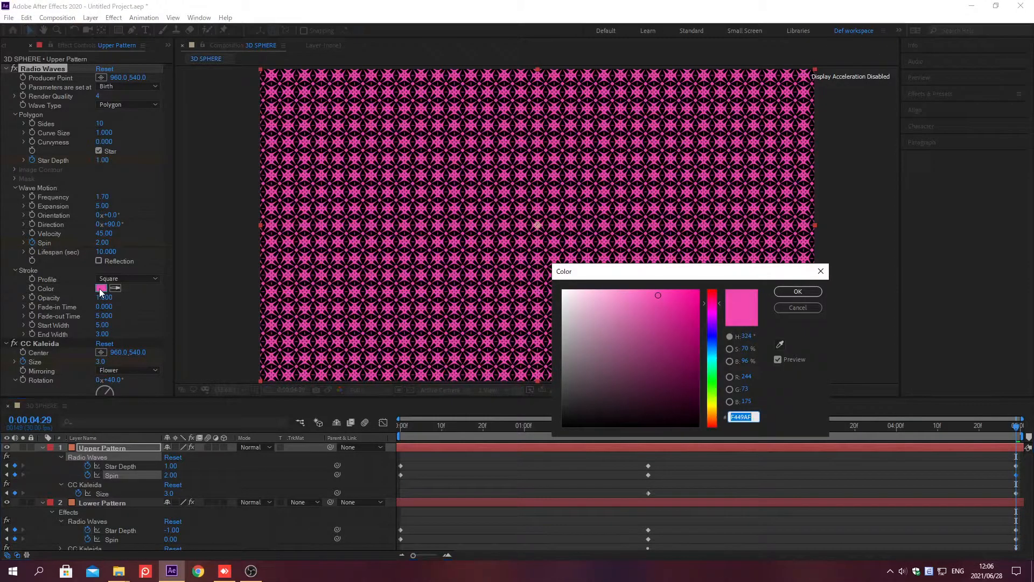
text(0096FF)
key(Return)
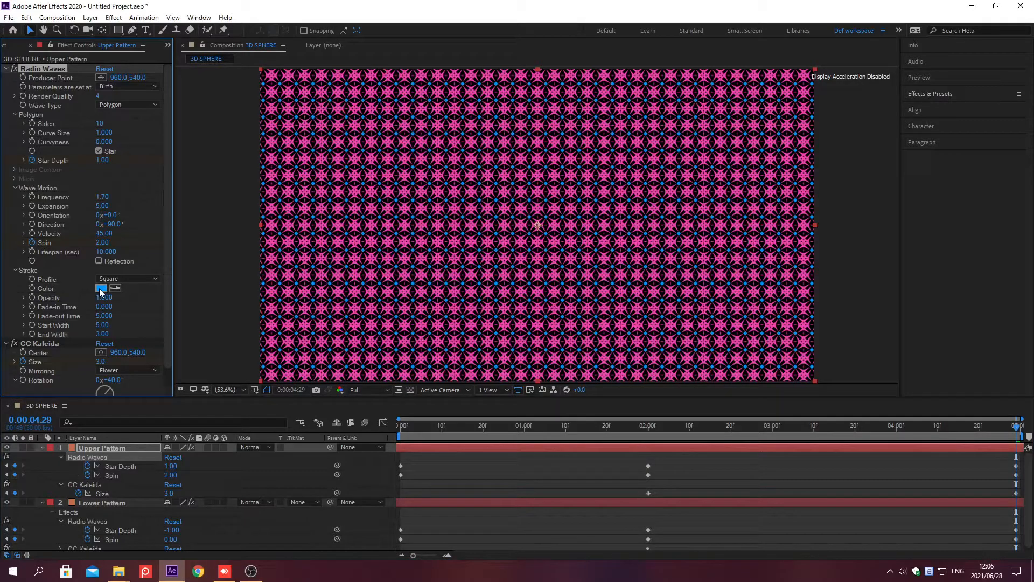
click(153, 87)
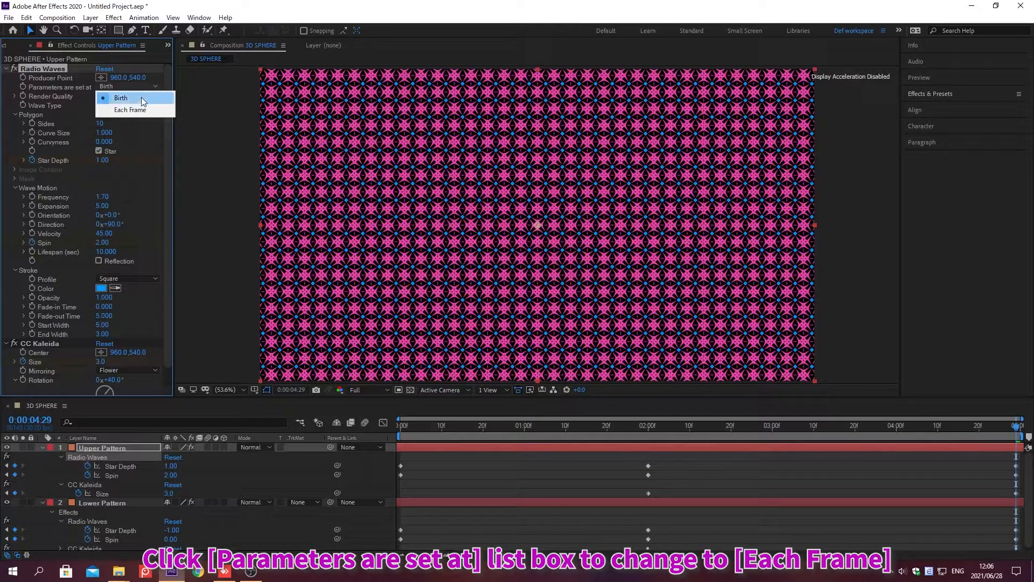
click(131, 109)
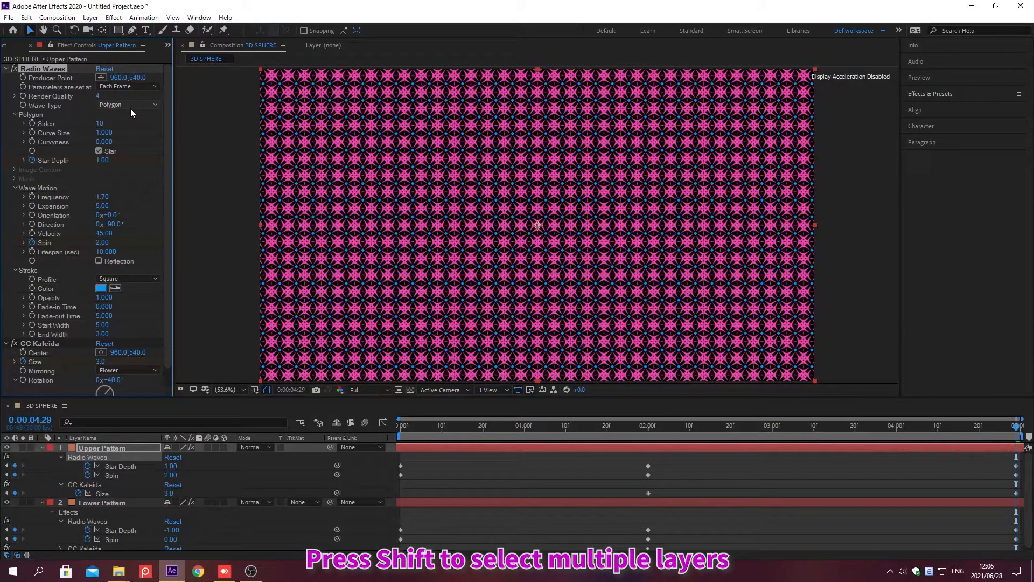
Pre-compose the Upper Pattern and Lower Pattern layers as Pattern BG, moving all attributes into the new composition
click(92, 448)
shift+click(91, 502)
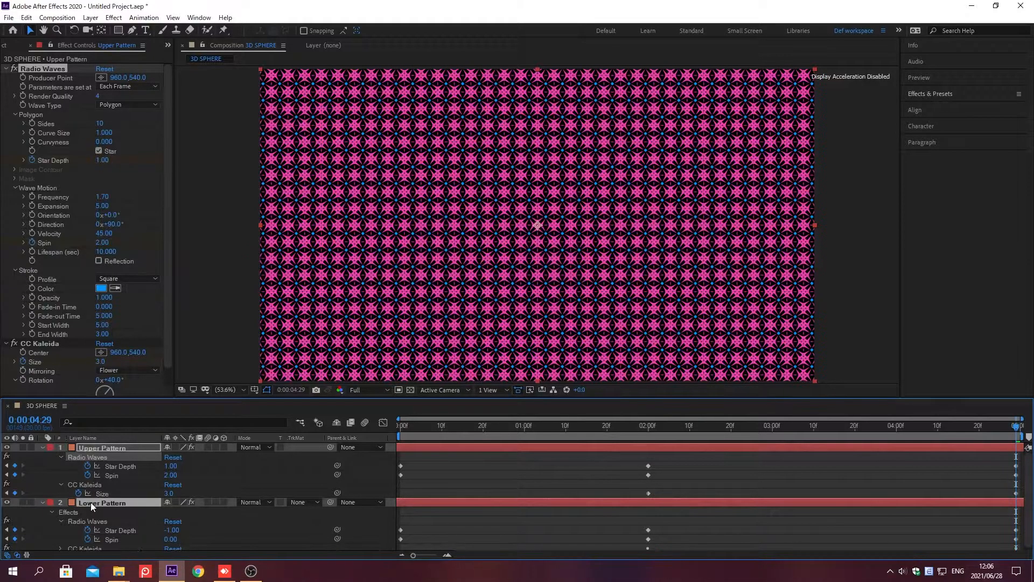
key(ctrl+shift+c)
text(Patt)
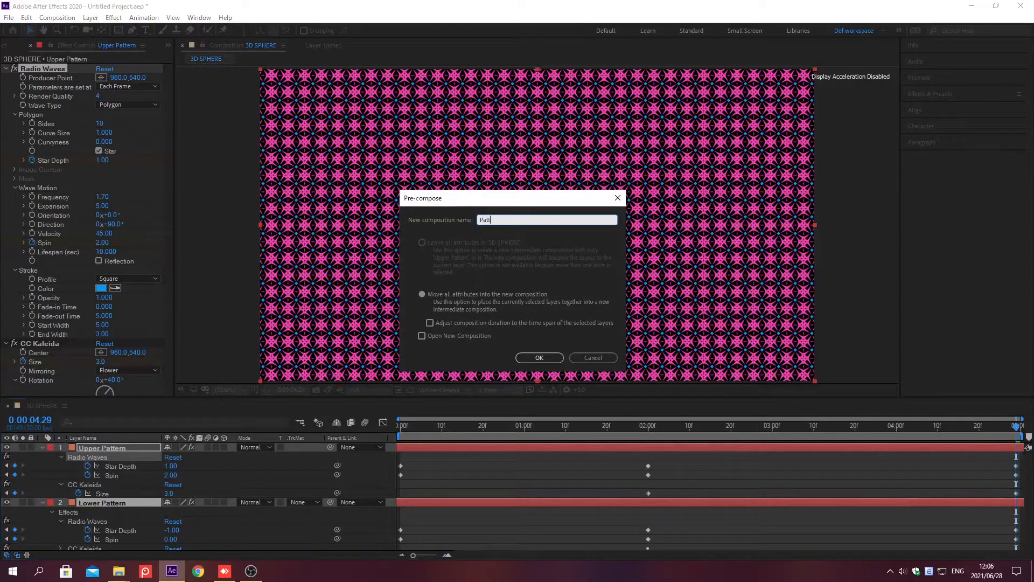
text(ern BG)
click(422, 295)
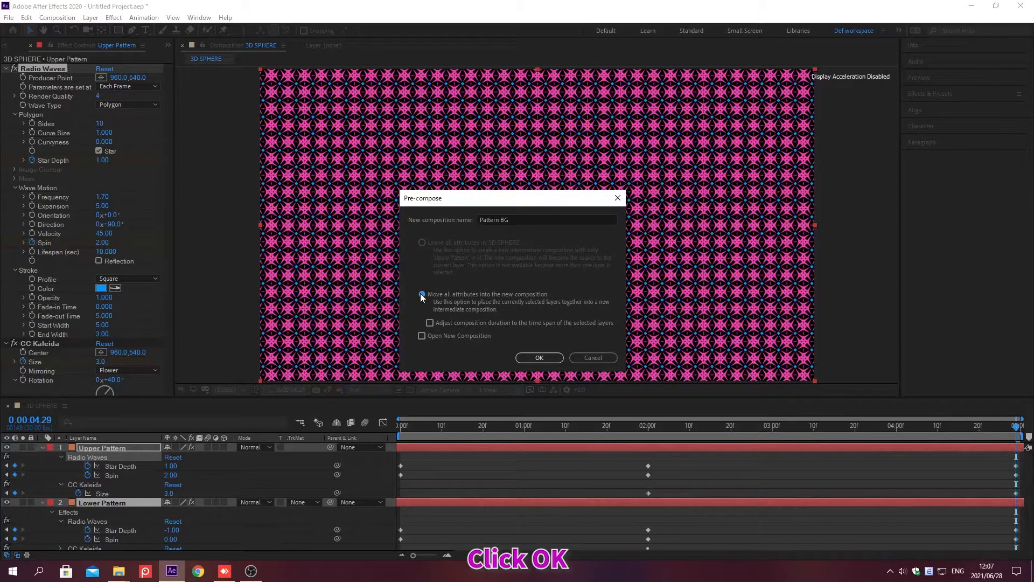
click(539, 358)
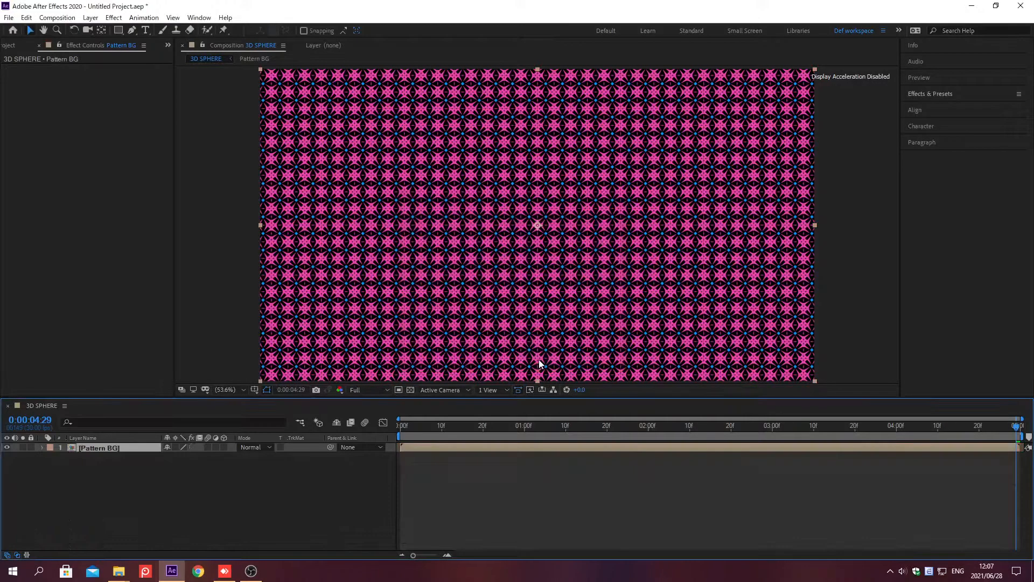
Find the Stylize Glow effect and apply it to the Pattern BG layer
click(930, 93)
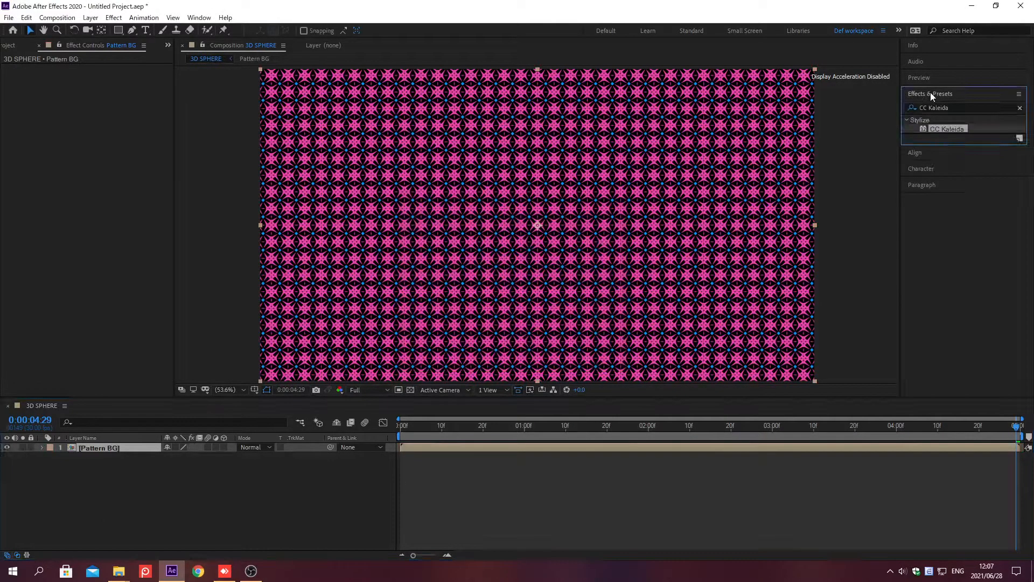
click(1020, 108)
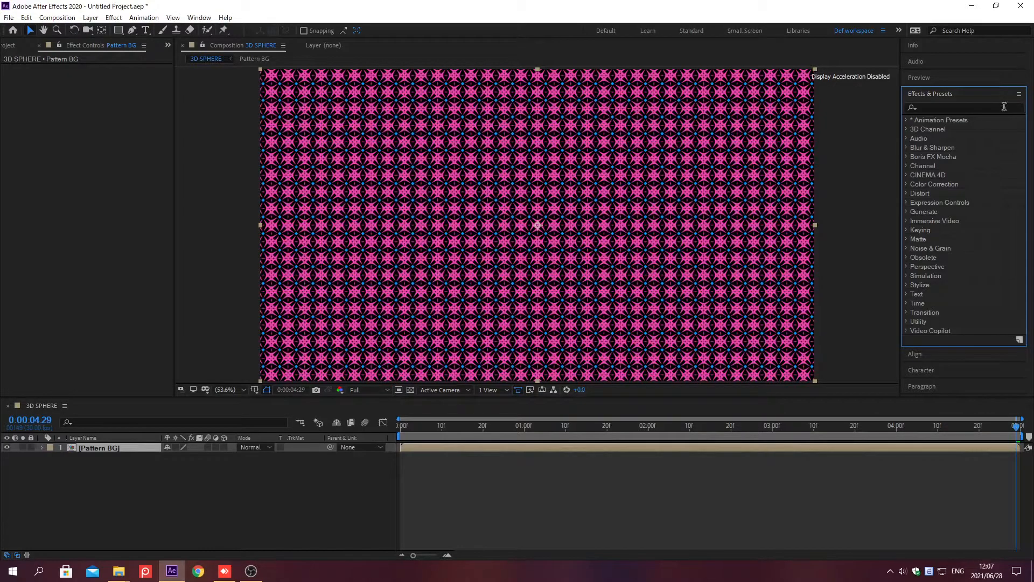
click(931, 107)
text(Glow)
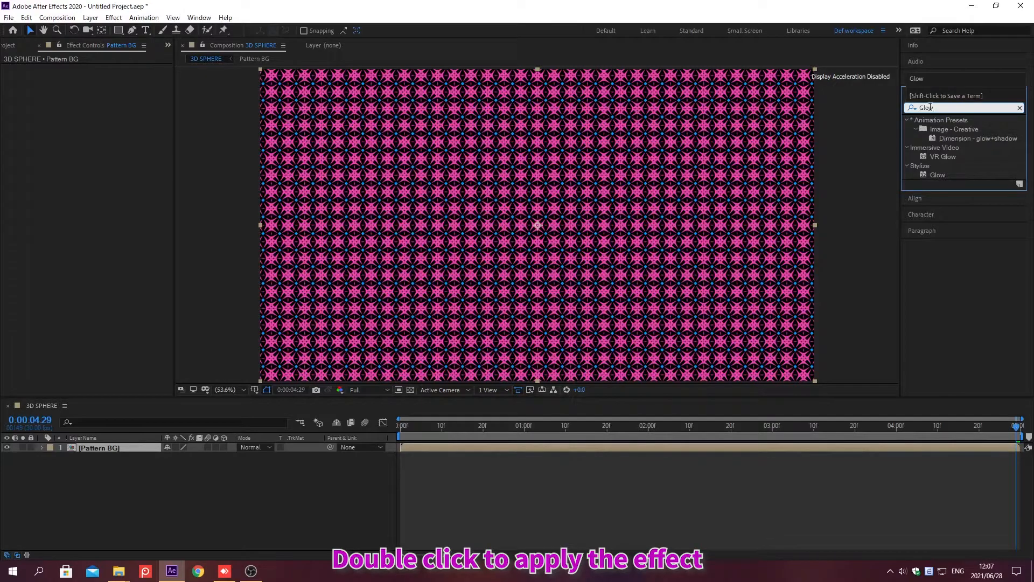
double_click(942, 174)
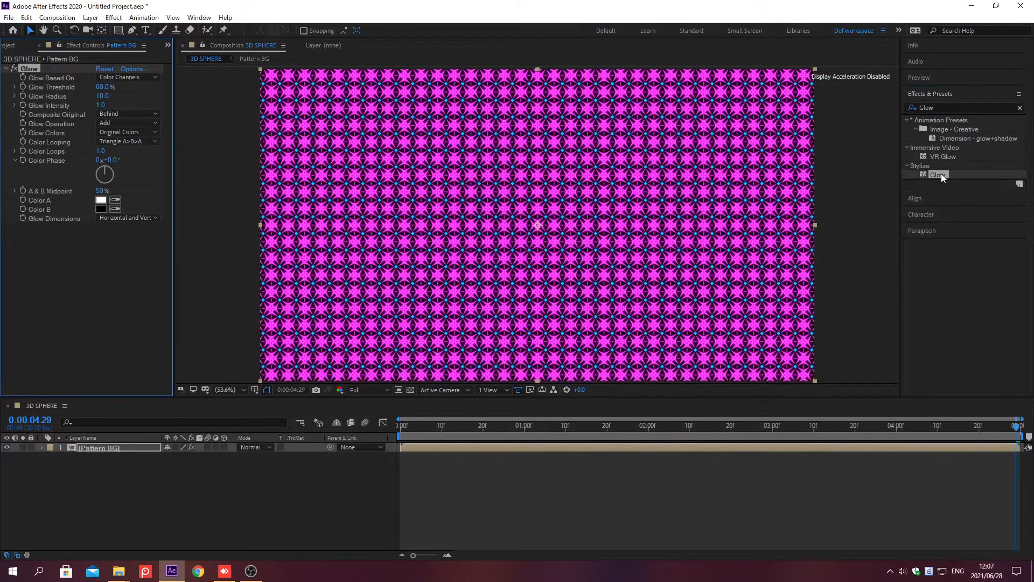
click(929, 93)
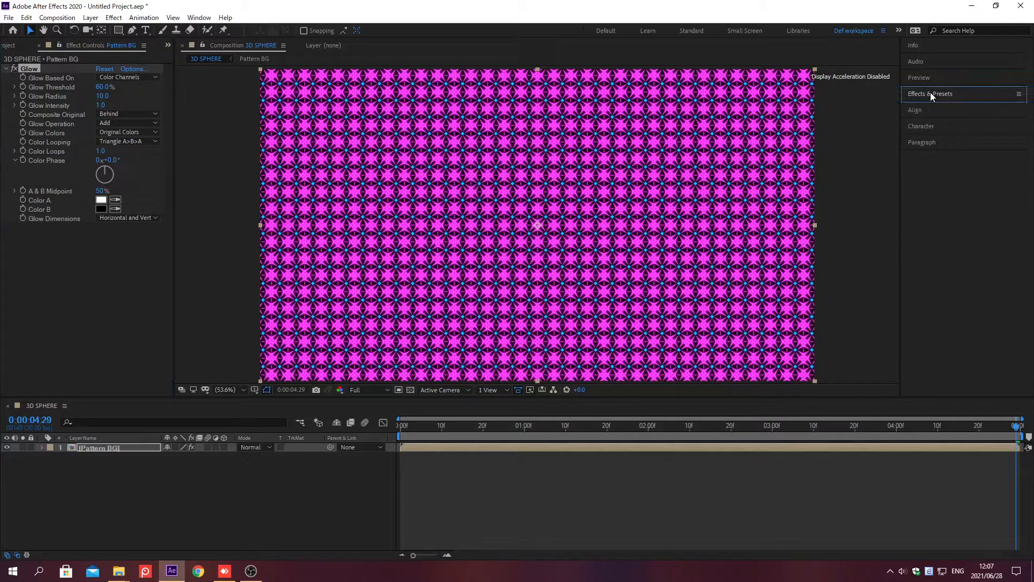
Base Pattern BG's glow on the Alpha Channel, with Color A set to F449AF and Color B to 0096FF
click(149, 79)
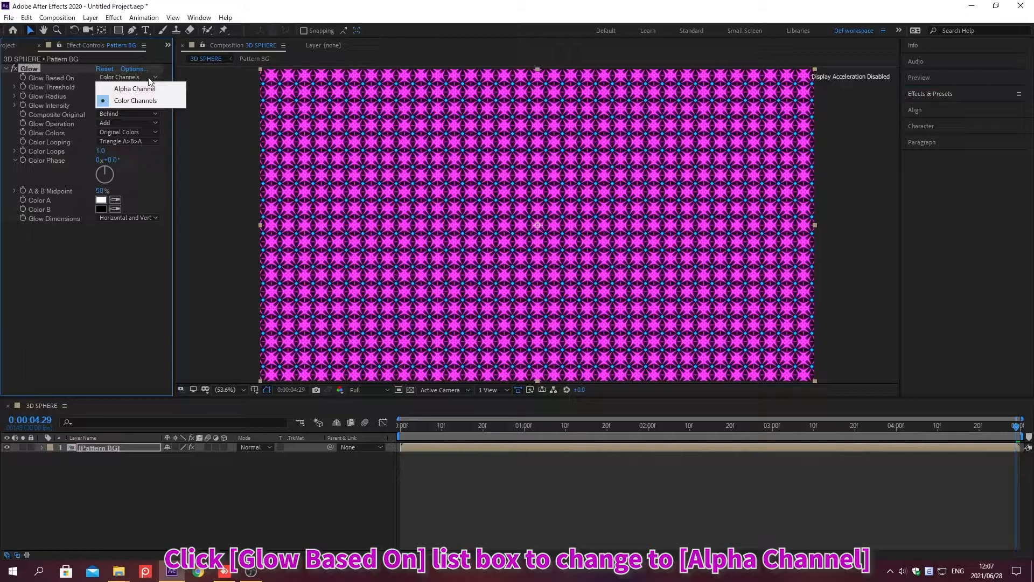
click(135, 88)
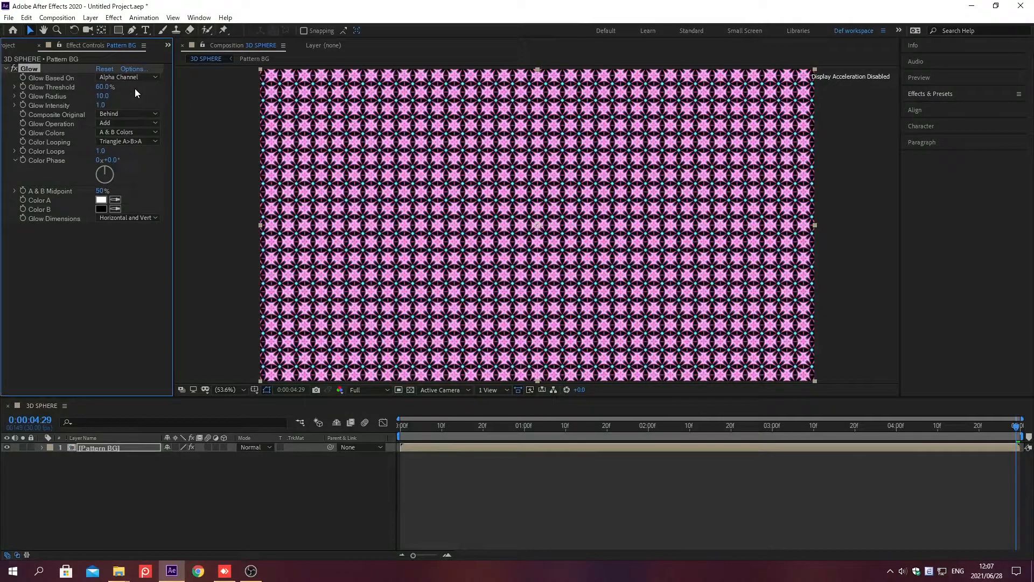
click(101, 200)
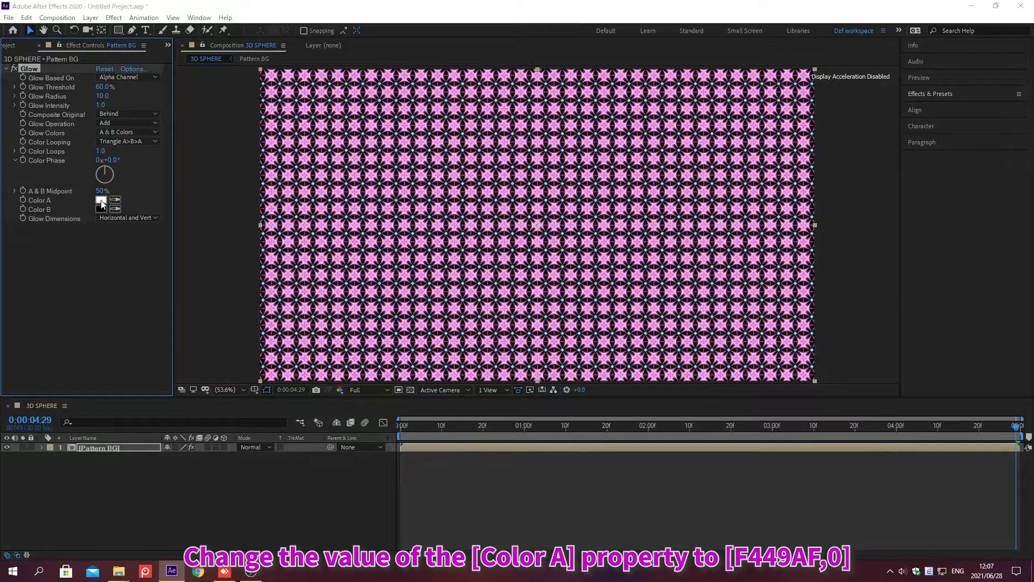
text(F449AF)
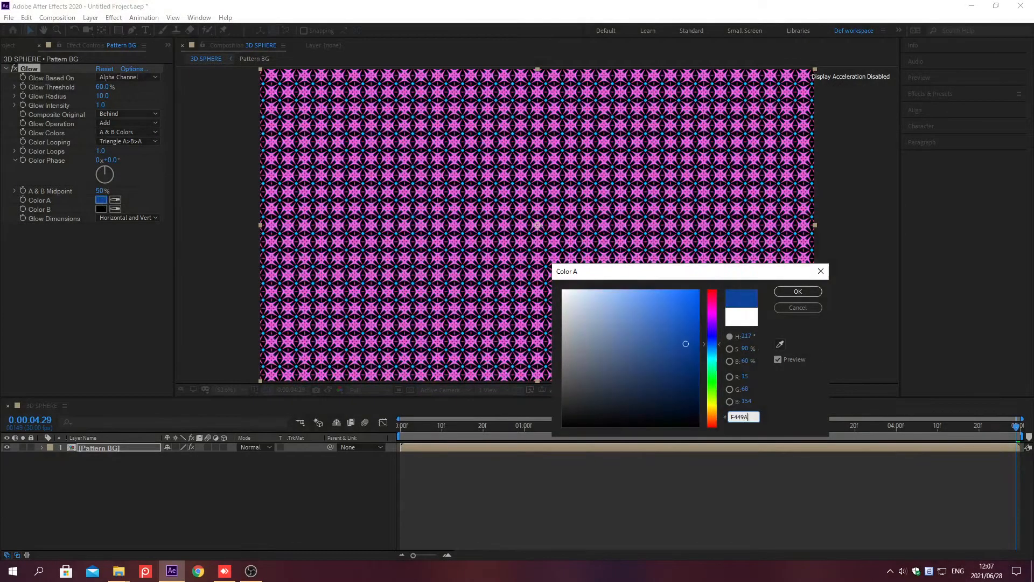
key(Return)
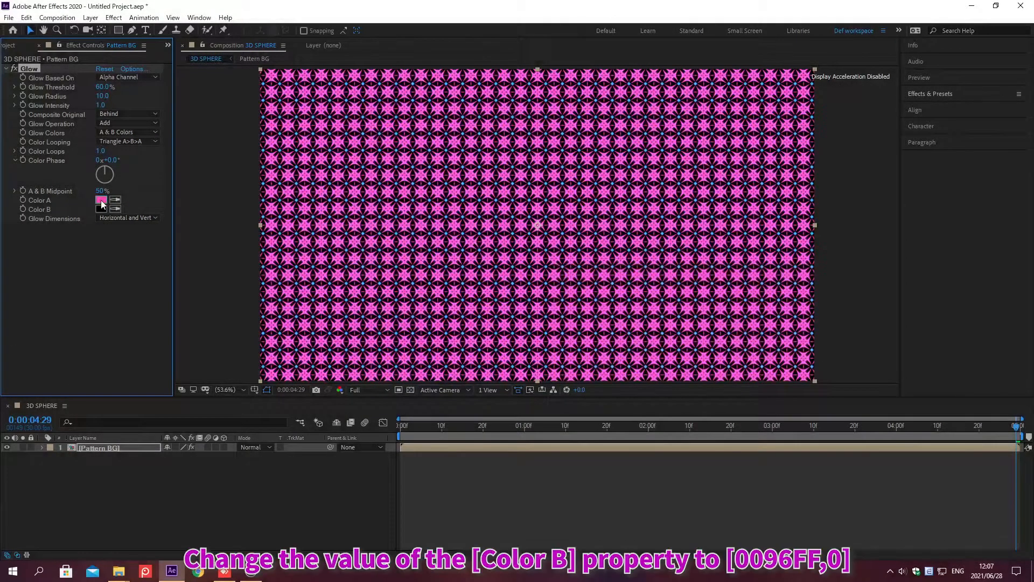
click(100, 209)
text(0096FF)
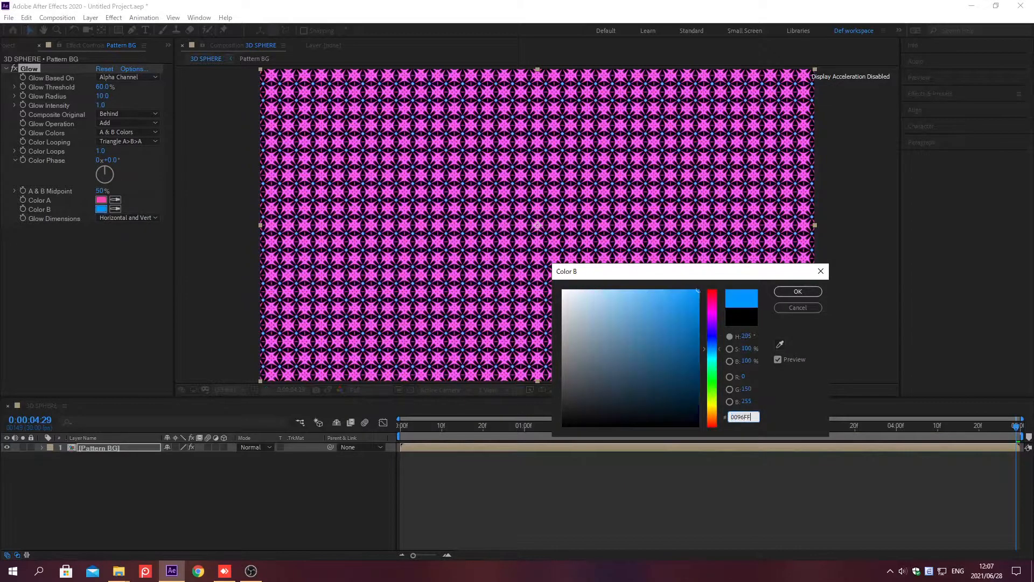
key(Return)
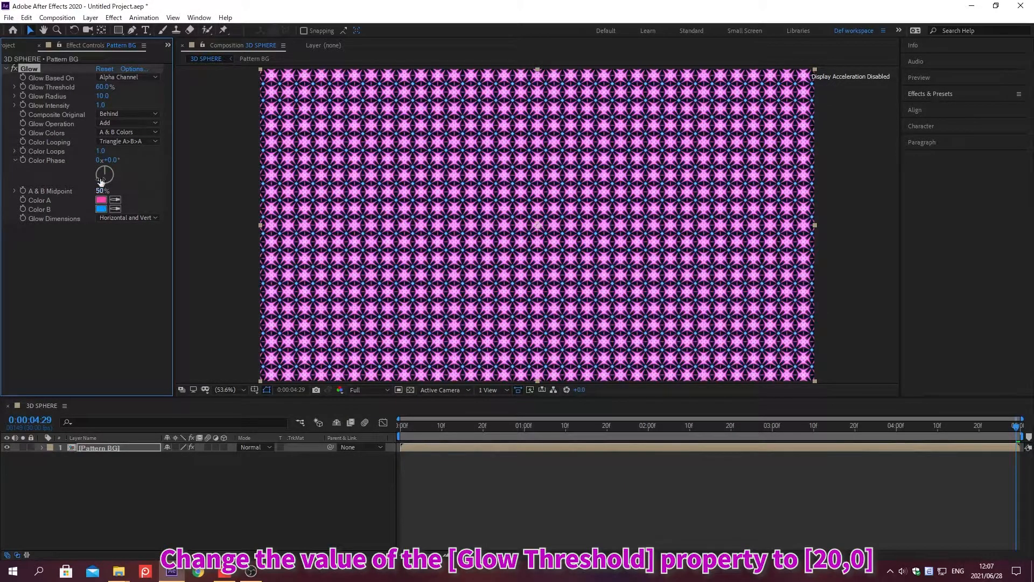
Set Pattern BG's Glow Threshold to 20% and Glow Radius to 500
click(101, 87)
text(20)
key(Return)
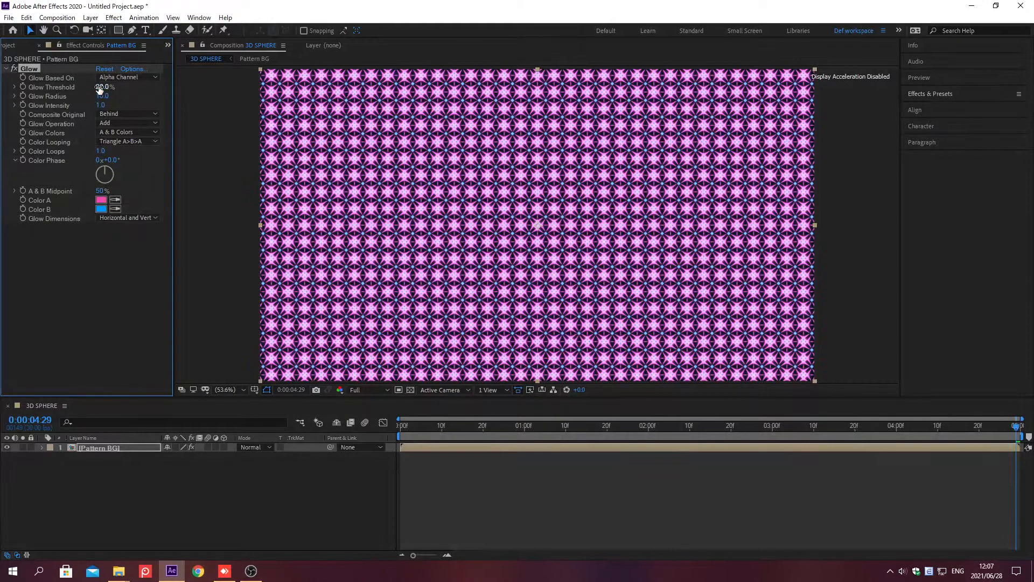
click(99, 95)
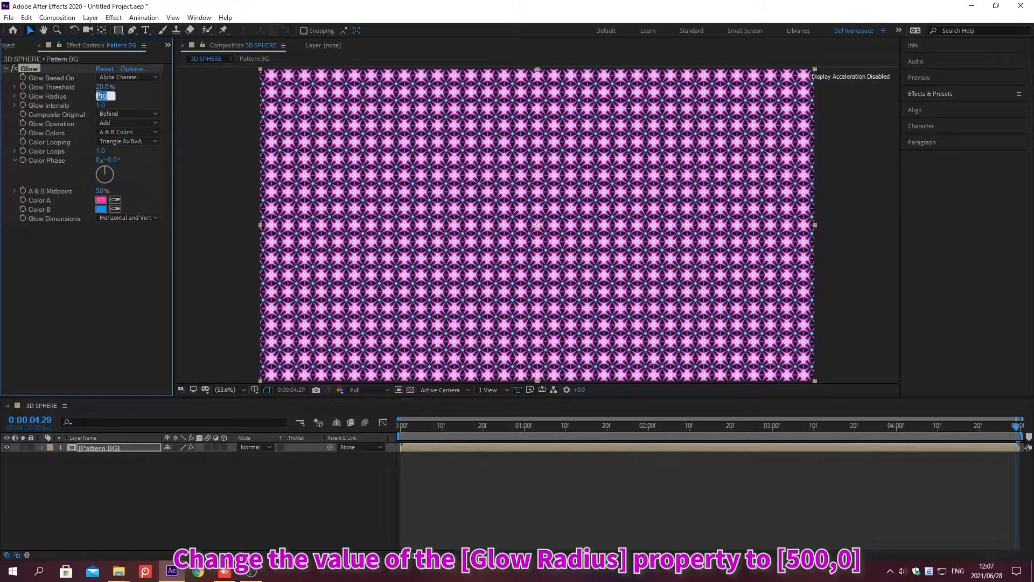
text(500)
key(Return)
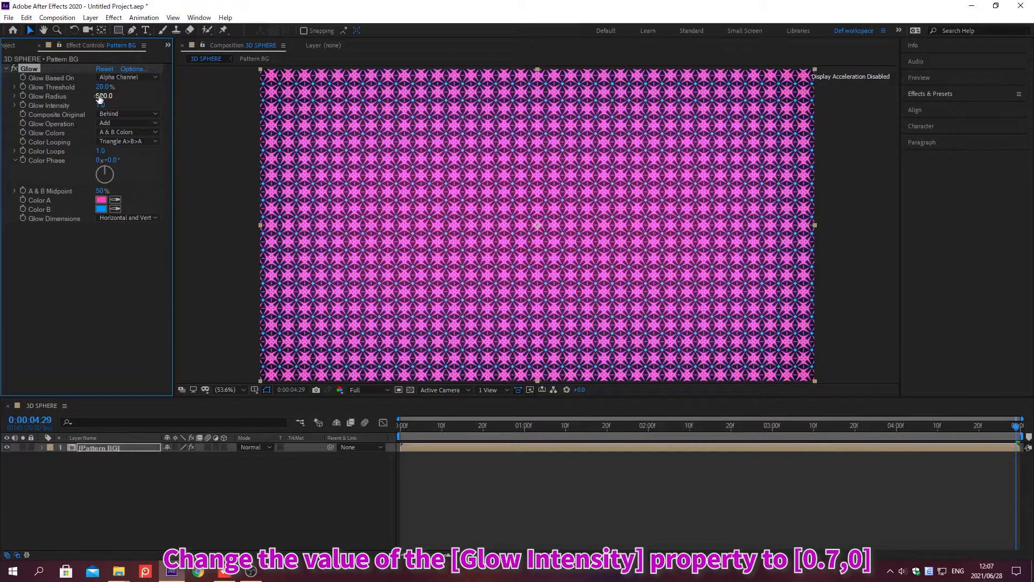
Set the Glow Intensity of the Pattern BG layer's glow to 0.7
click(100, 105)
text(0.7)
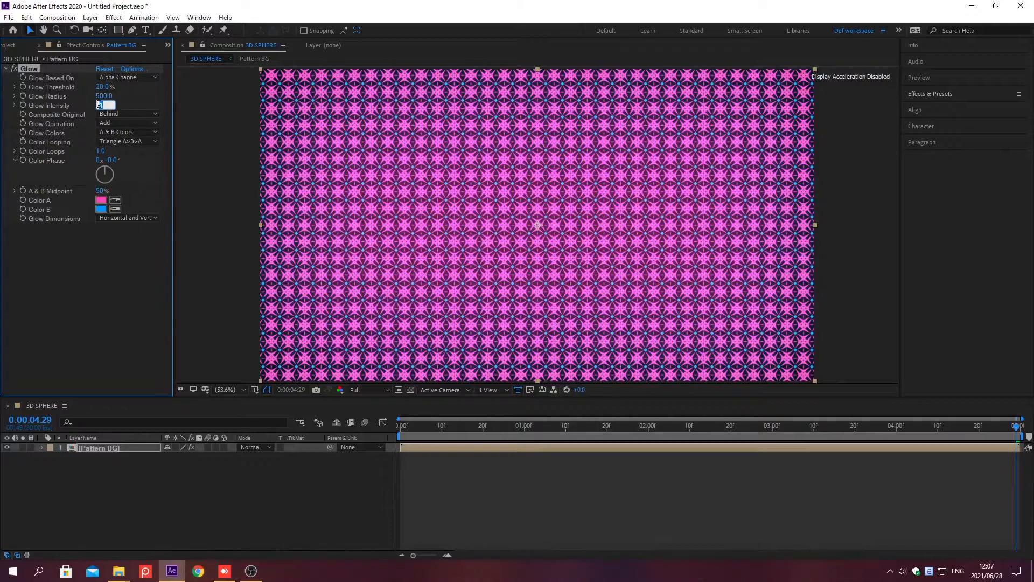
key(Return)
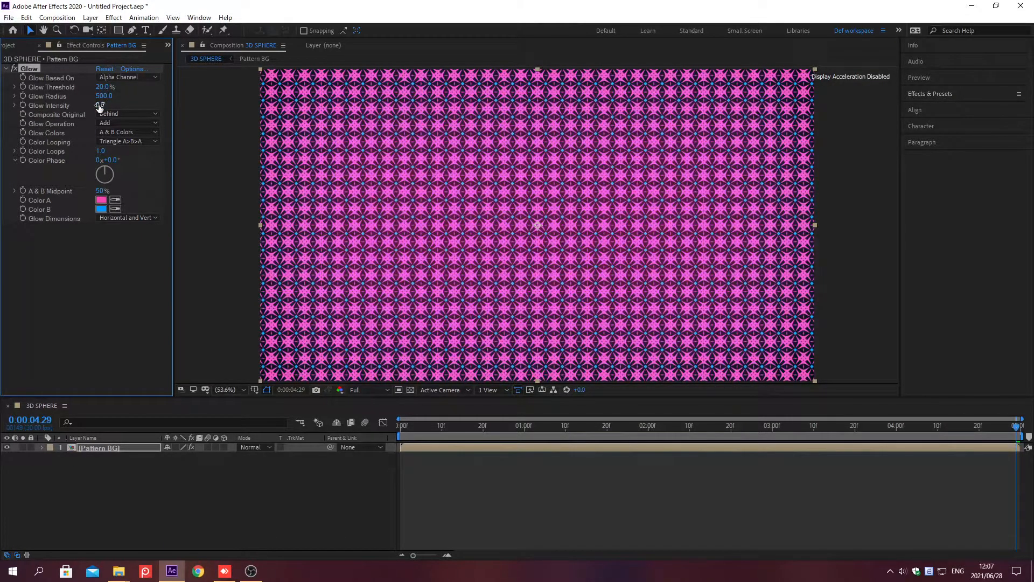
Duplicate the Pattern BG layer and rename the upper copy as Hold Pattern
click(134, 449)
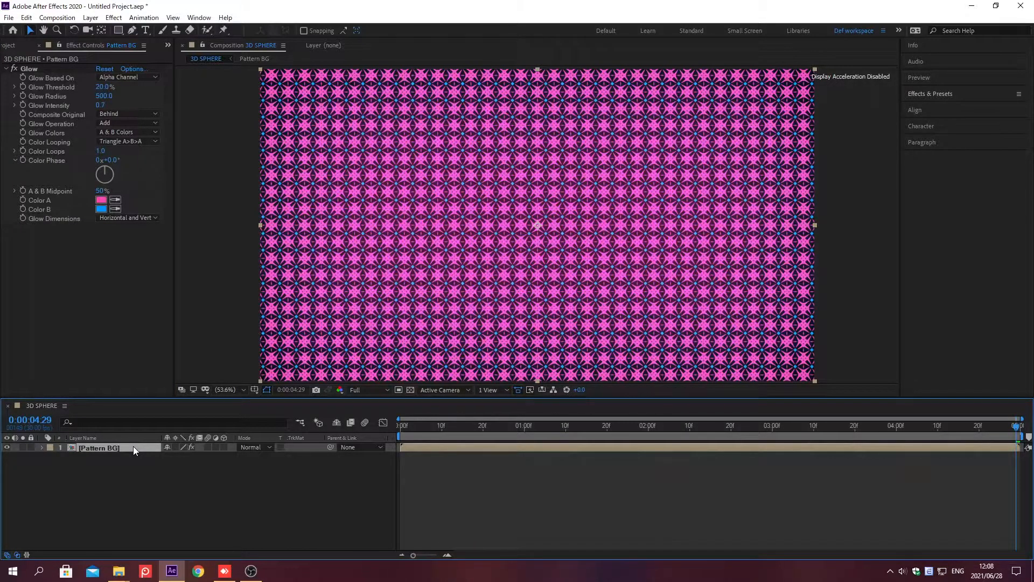
key(ctrl+d)
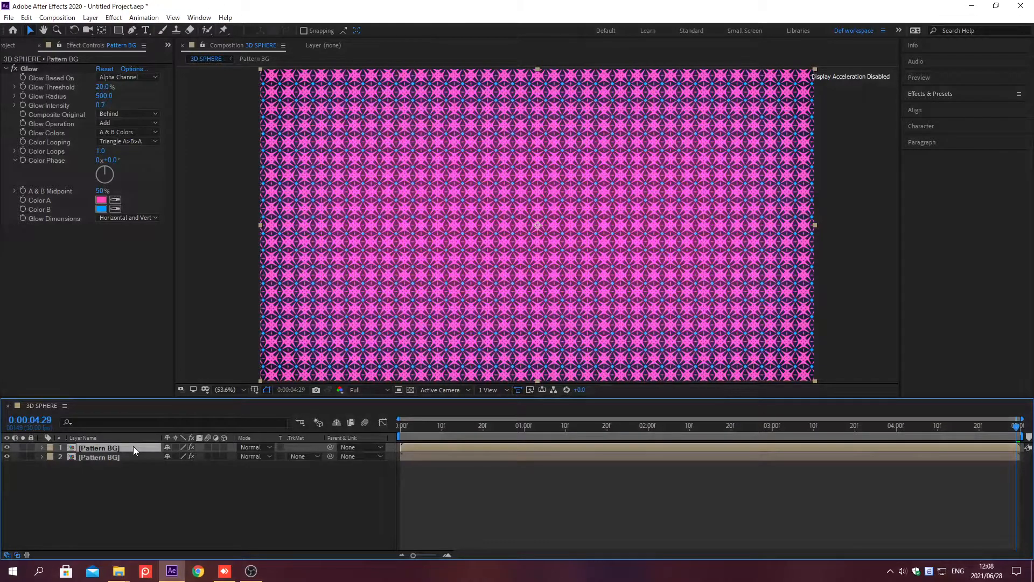
key(Return)
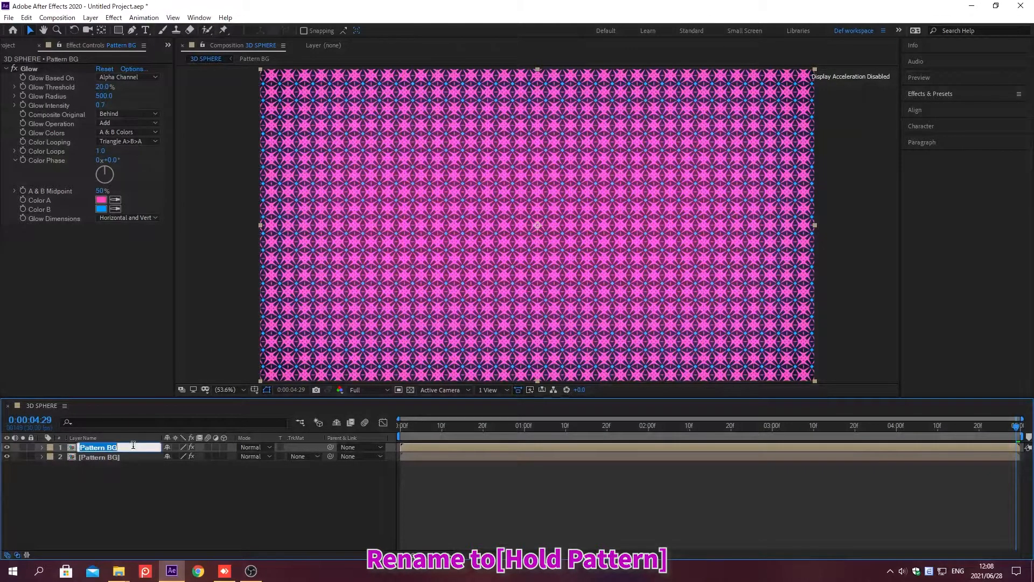
text(Hold Pattern)
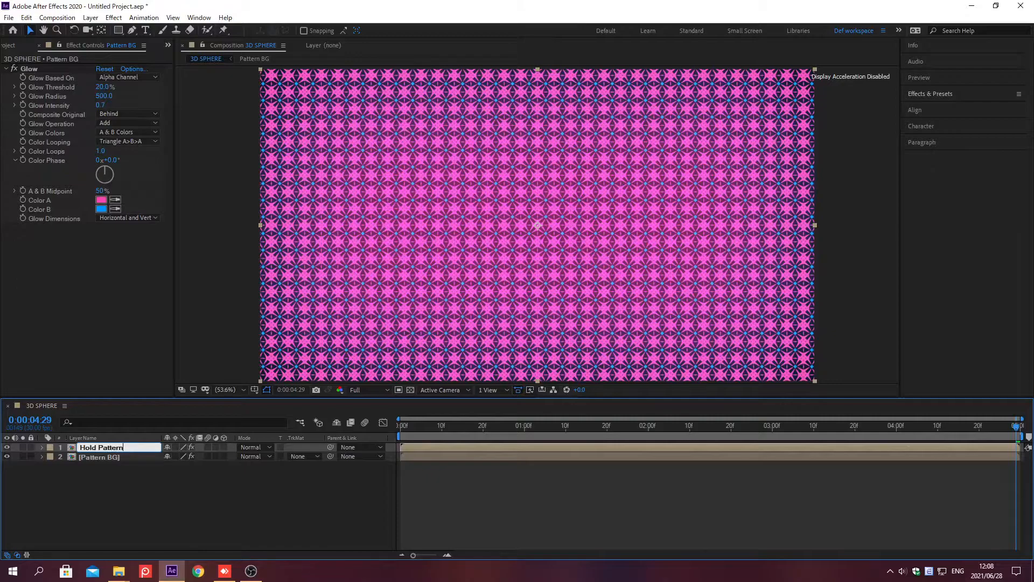
key(Return)
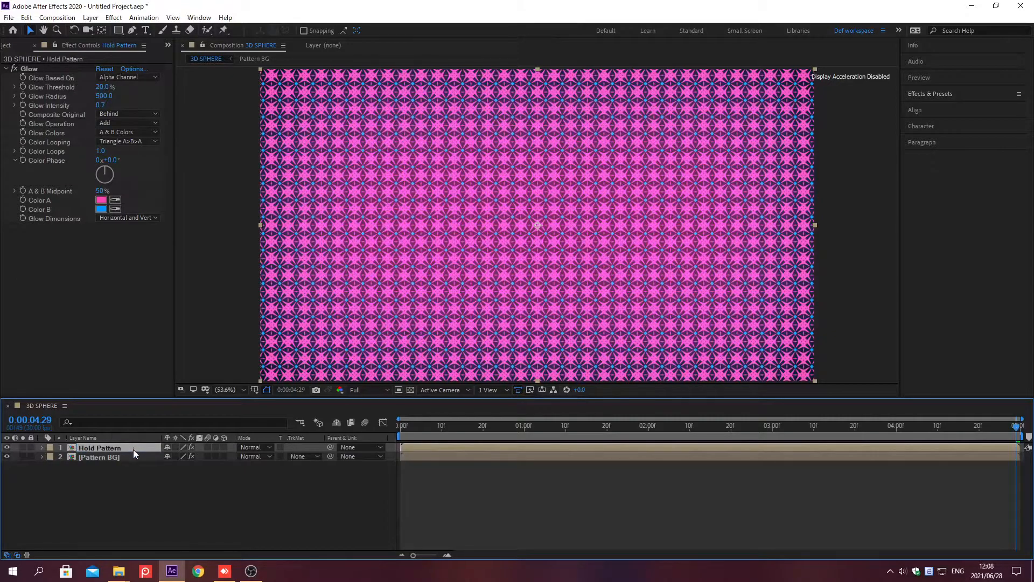
Reveal only the Opacity property of the Pattern BG layer and set it to 10%
click(134, 456)
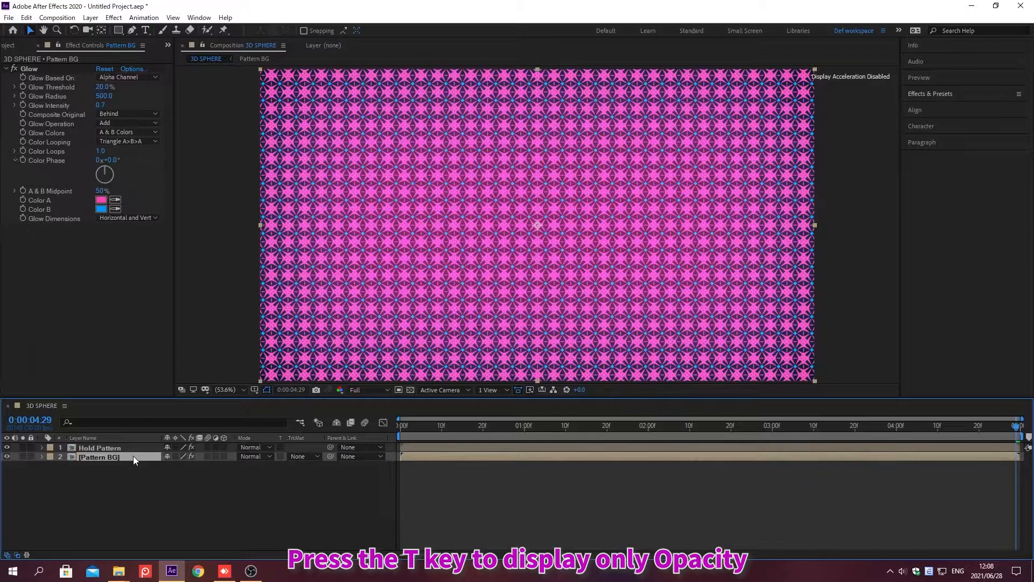
key(t)
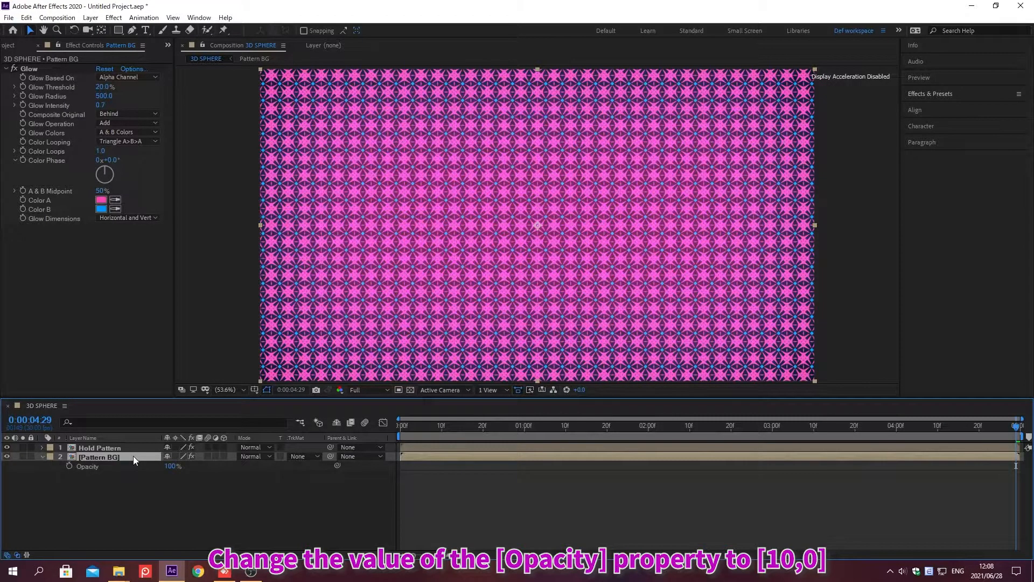
click(167, 467)
text(10)
key(Return)
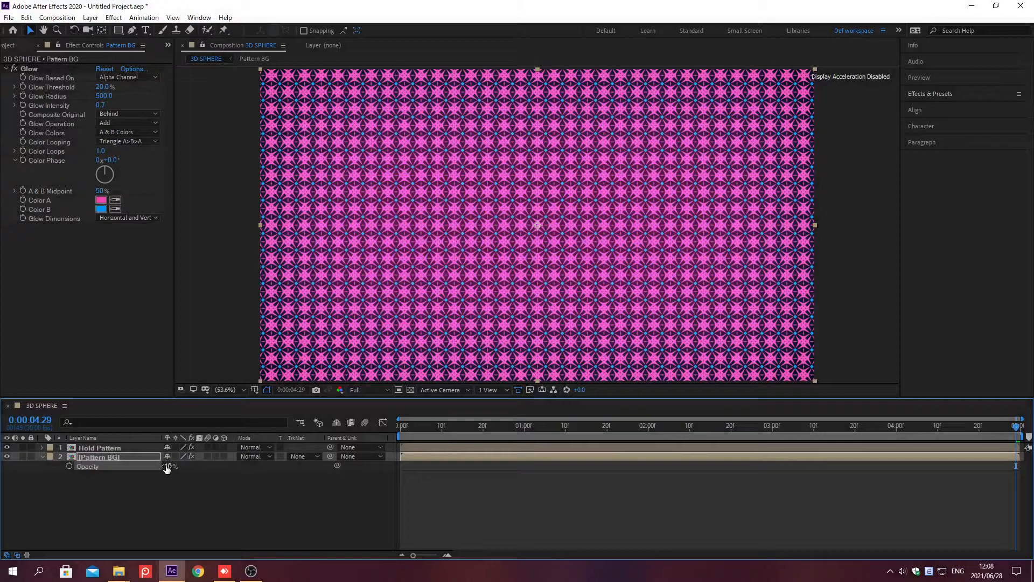
Find the CC Sphere perspective effect and apply it to the Hold Pattern layer
click(133, 448)
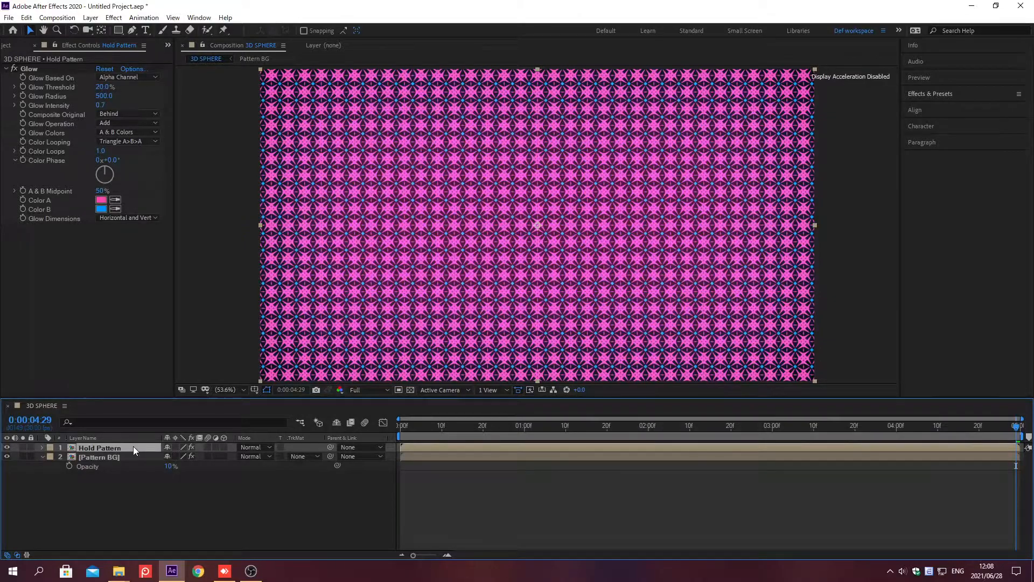
click(930, 94)
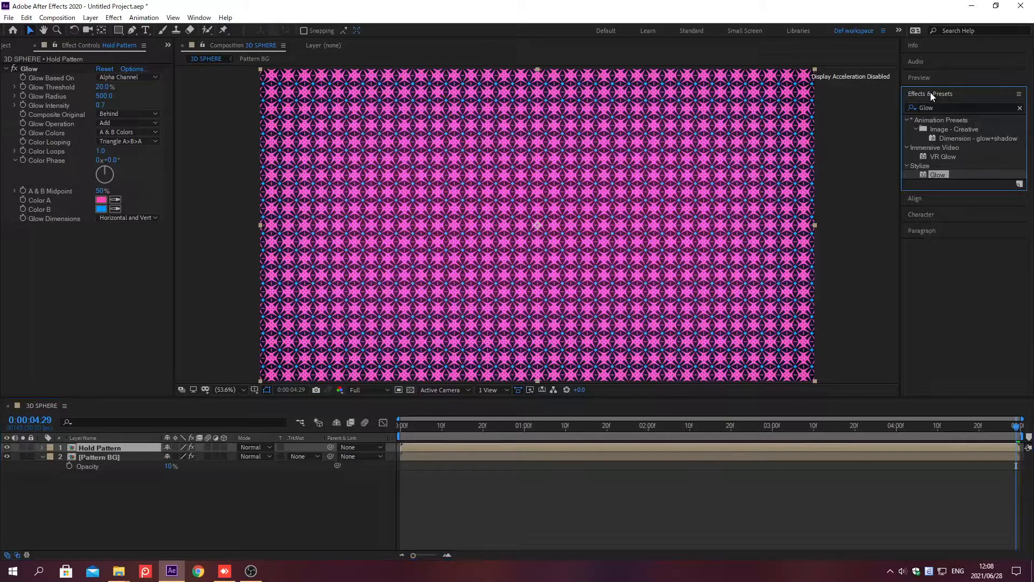
click(1020, 108)
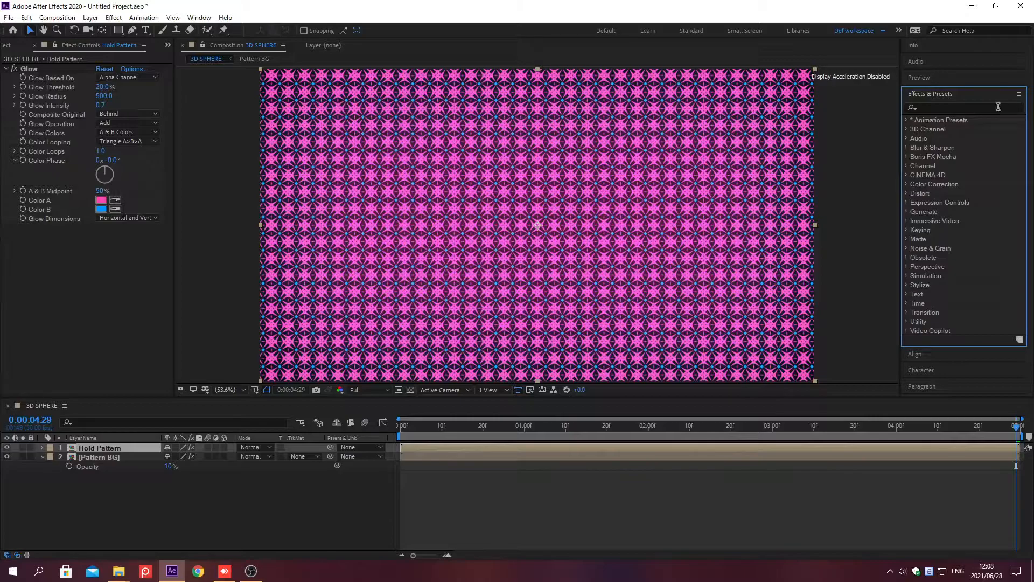
click(931, 107)
text(cc Sphere)
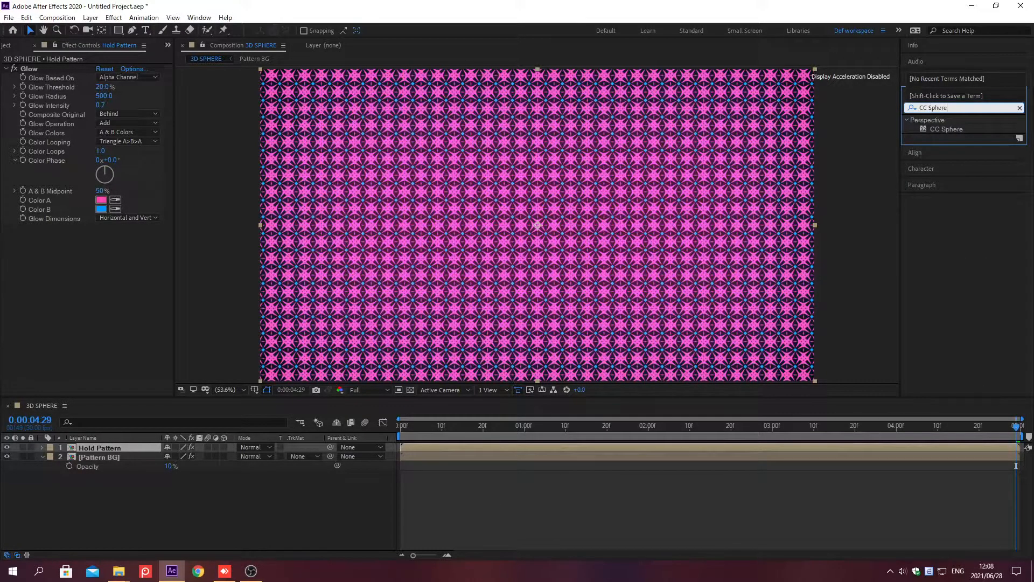
key(Return)
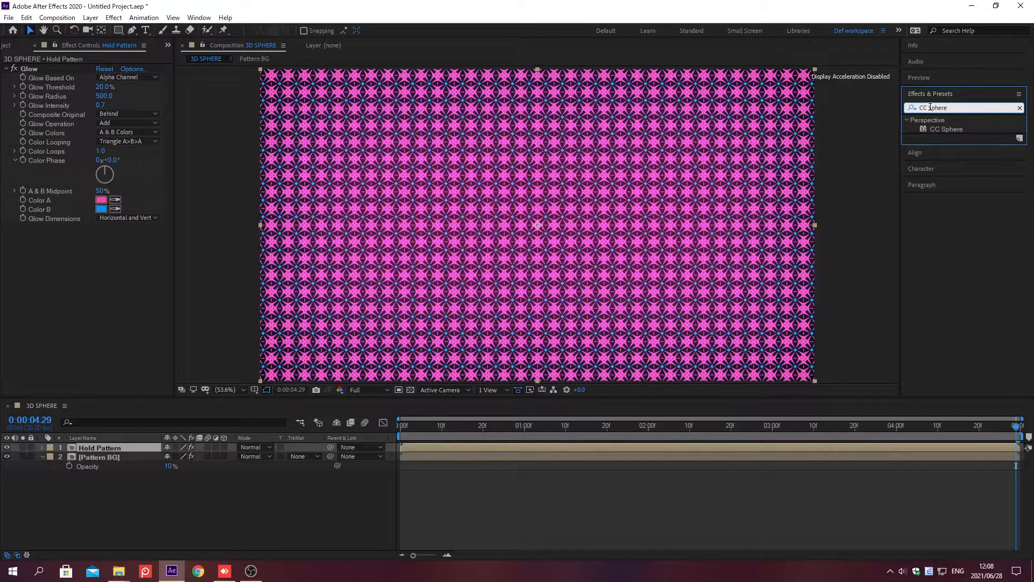
key(Return)
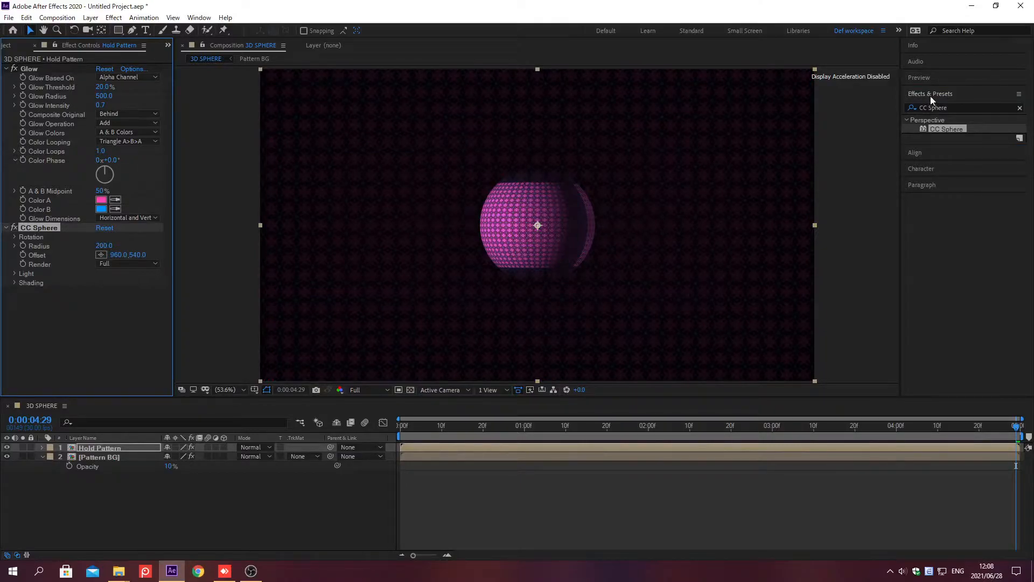
click(932, 95)
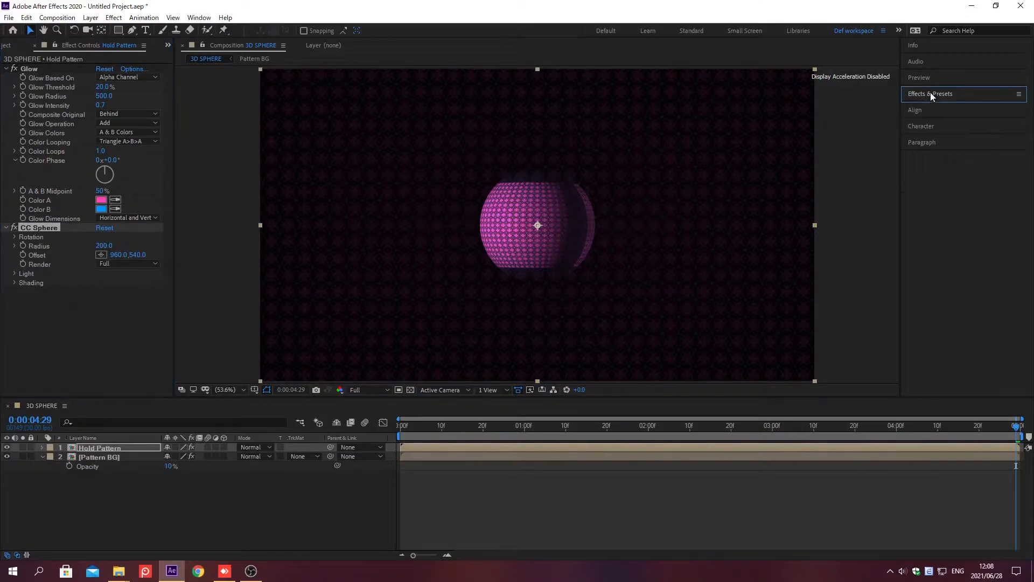
Collapse Hold Pattern's Glow settings and move CC Sphere above Glow in the effect order
click(73, 325)
key(grave)
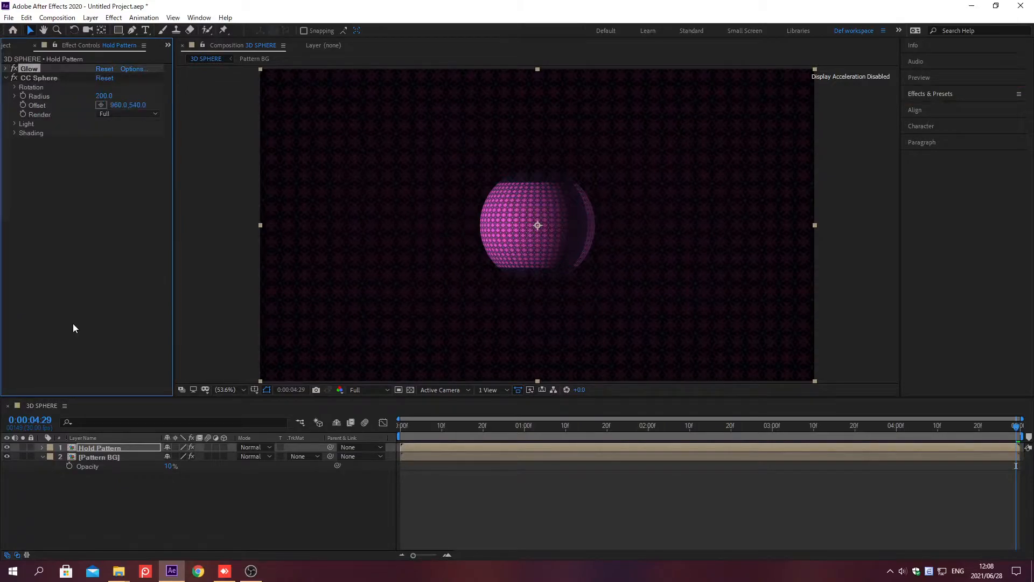
key(Down)
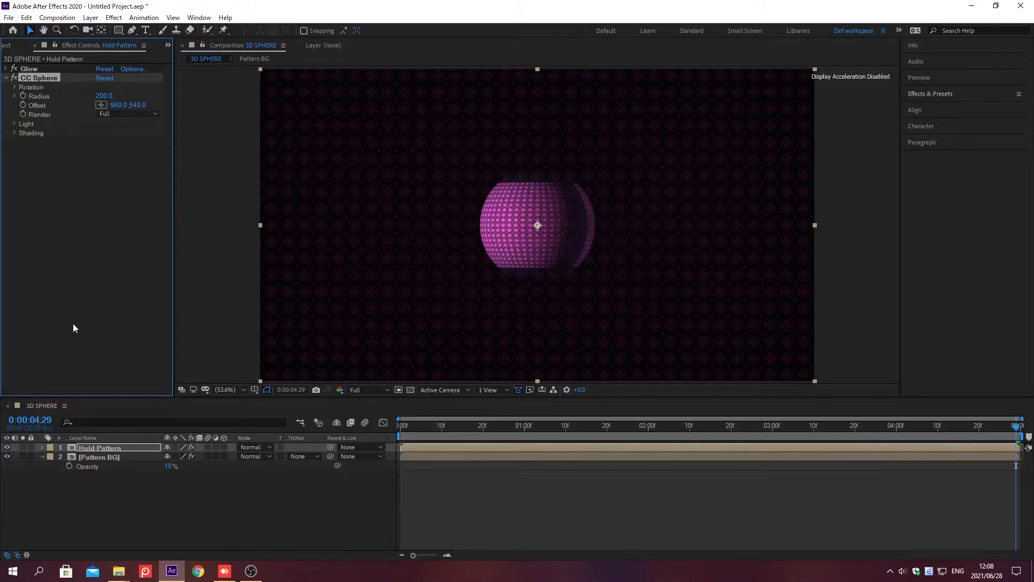
key(ctrl+alt+Up)
Create a CC Sphere Radius keyframe with a value of 150 at 0;00;00;00
key(alt+shift+j)
text(0;00;00)
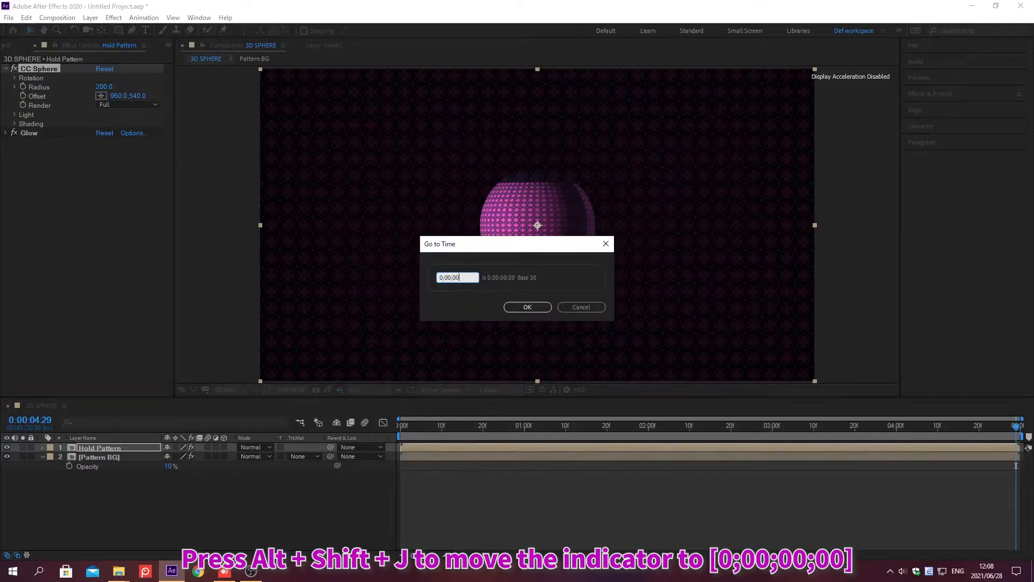
text(;00)
key(Return)
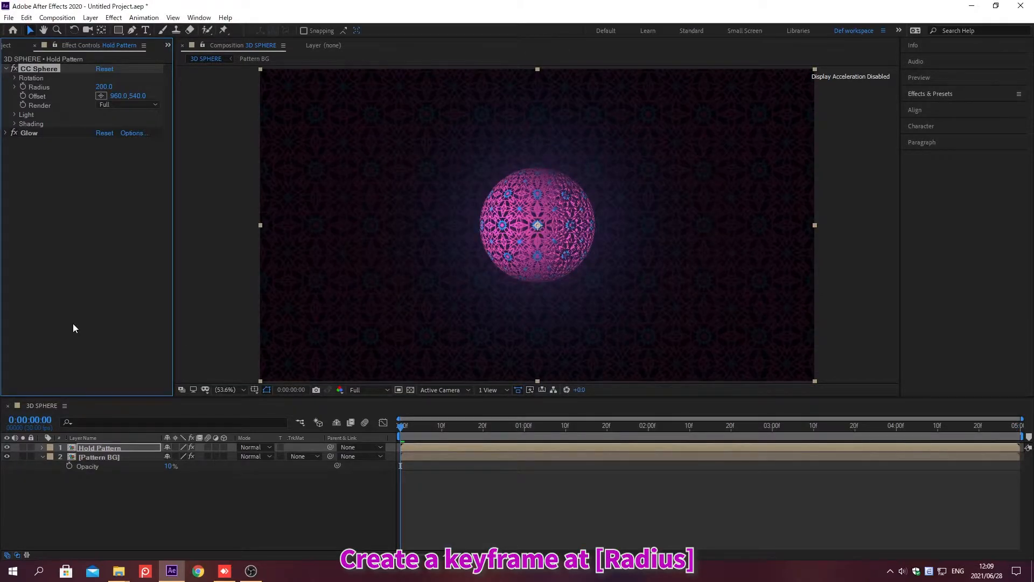
click(21, 87)
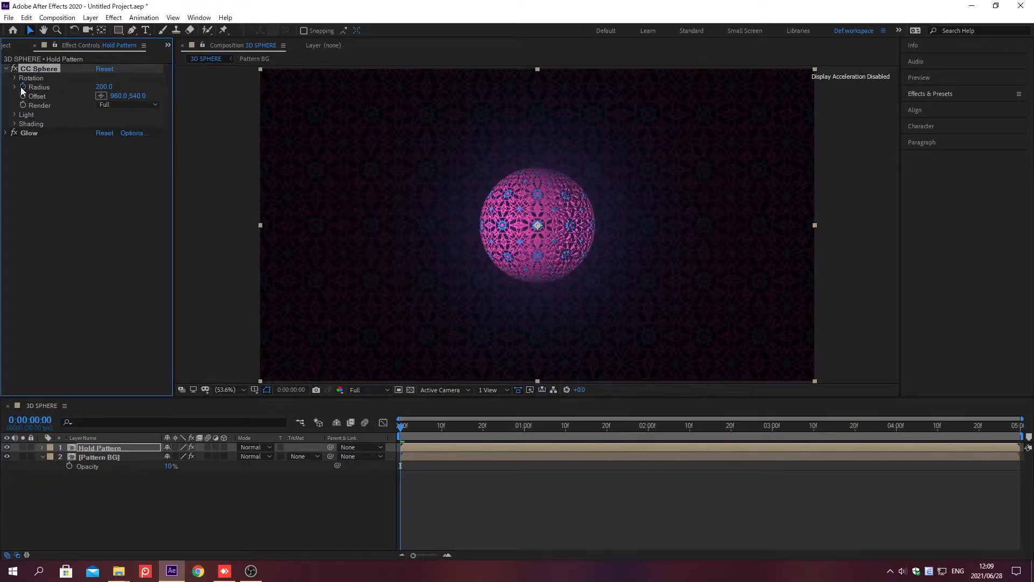
click(100, 86)
text(150)
key(Return)
Go to 0;00;01;20 and set the CC Sphere Radius to 350 for the second keyframe
key(alt+shift+j)
text(0;00;01;20)
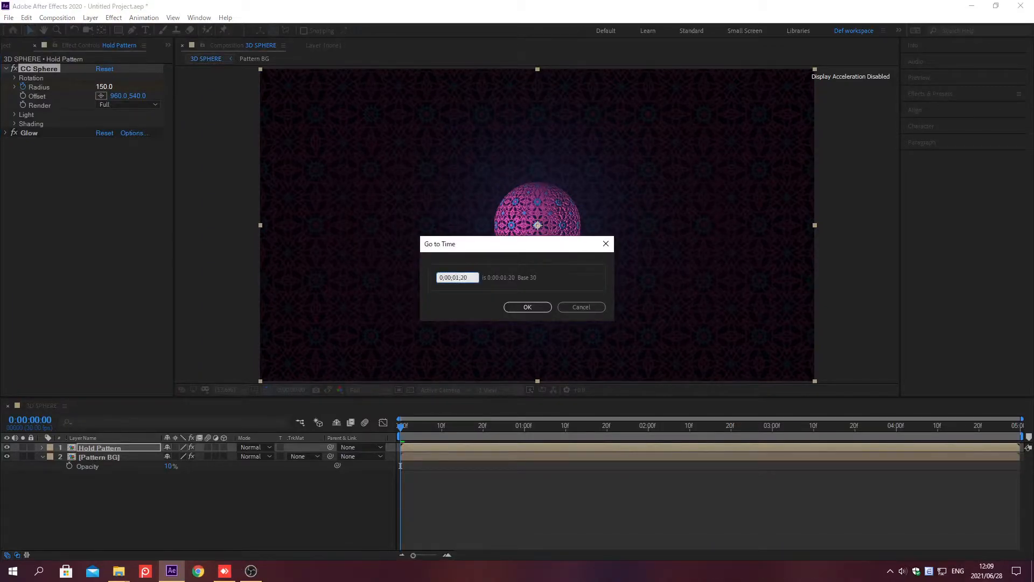
key(Return)
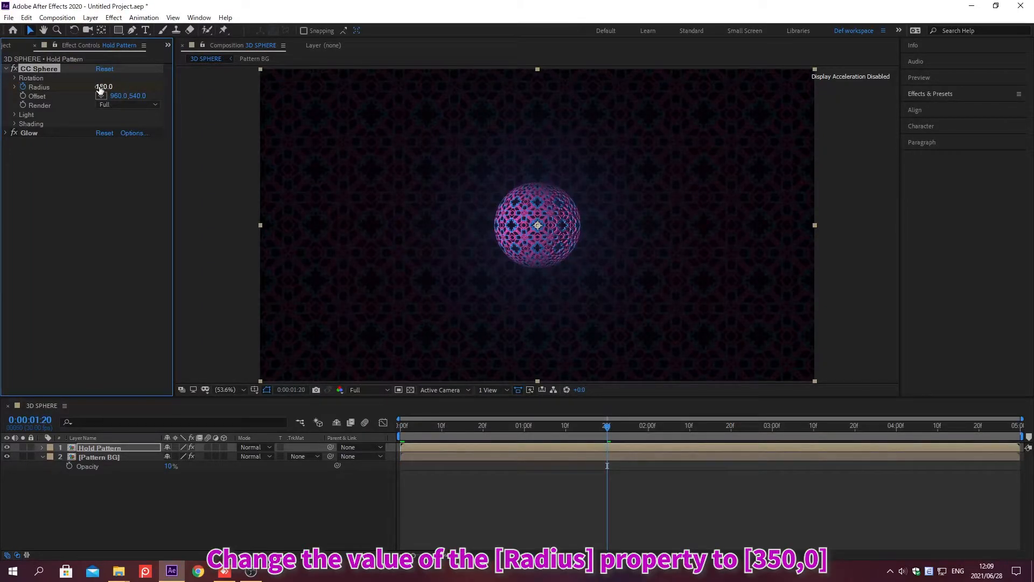
click(100, 88)
text(350)
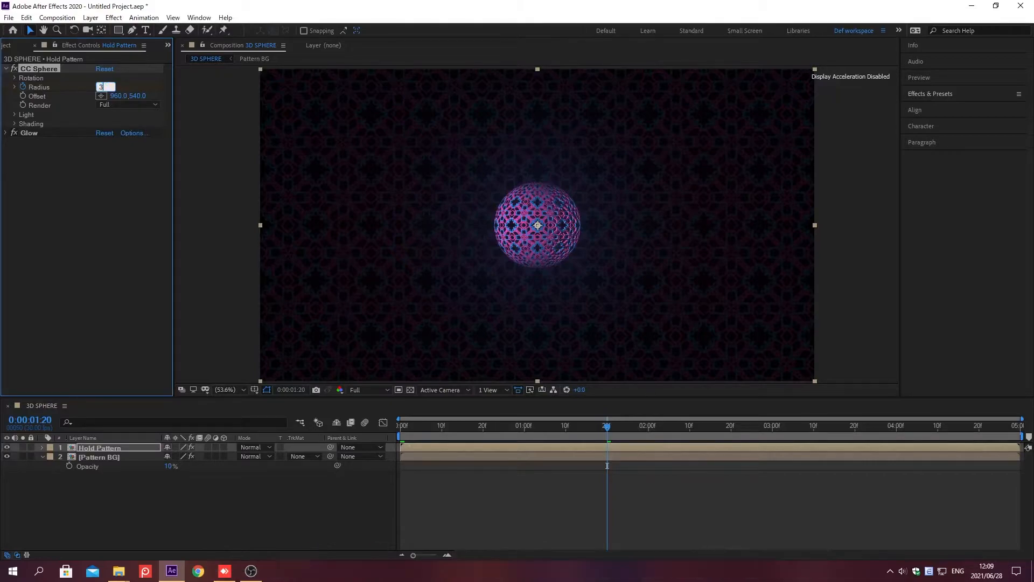
key(Return)
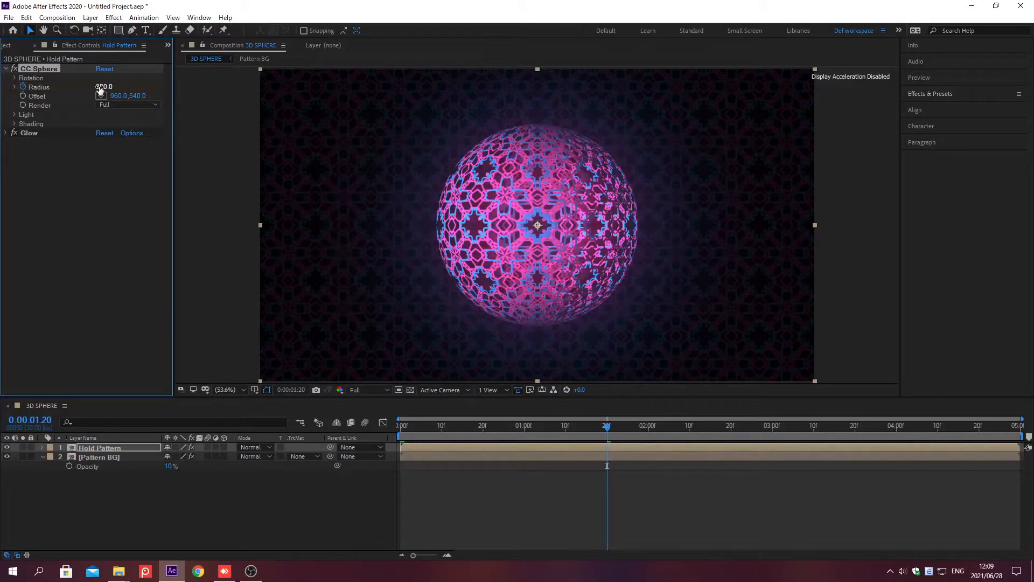
Expand CC Sphere's Shading settings and set both Ambient and Diffuse to 50
click(14, 124)
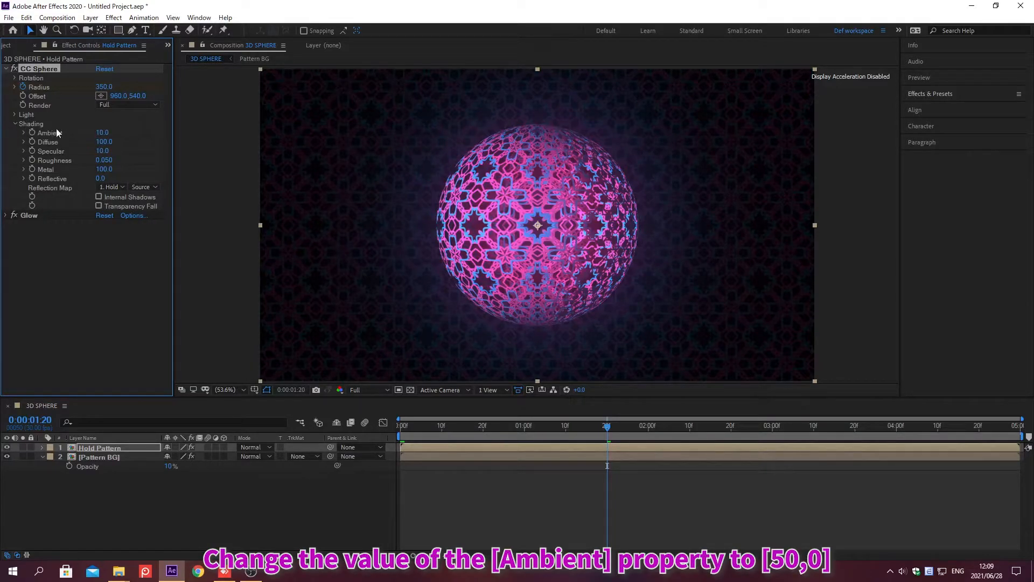
click(101, 132)
text(50)
key(Return)
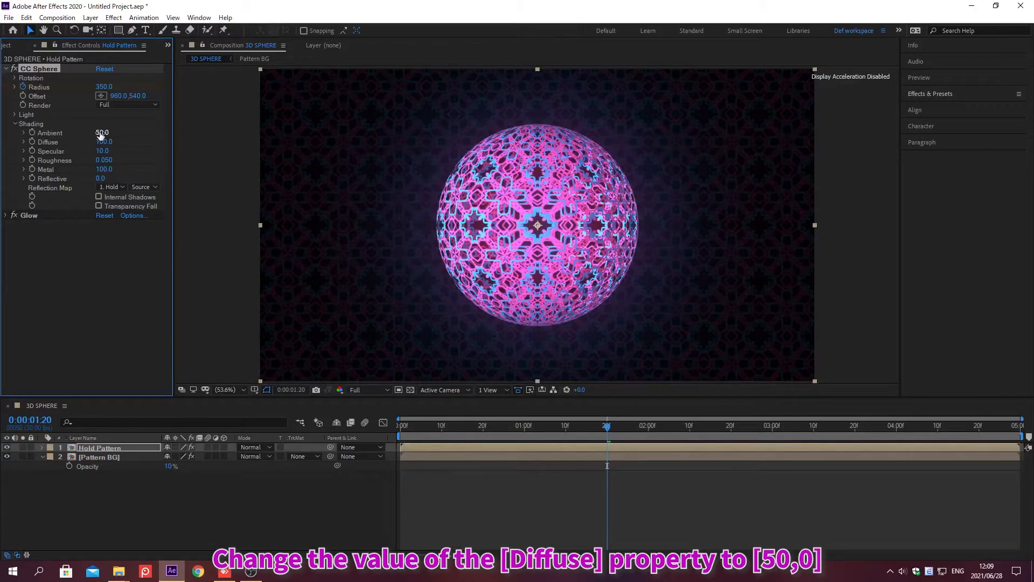
click(100, 141)
text(50)
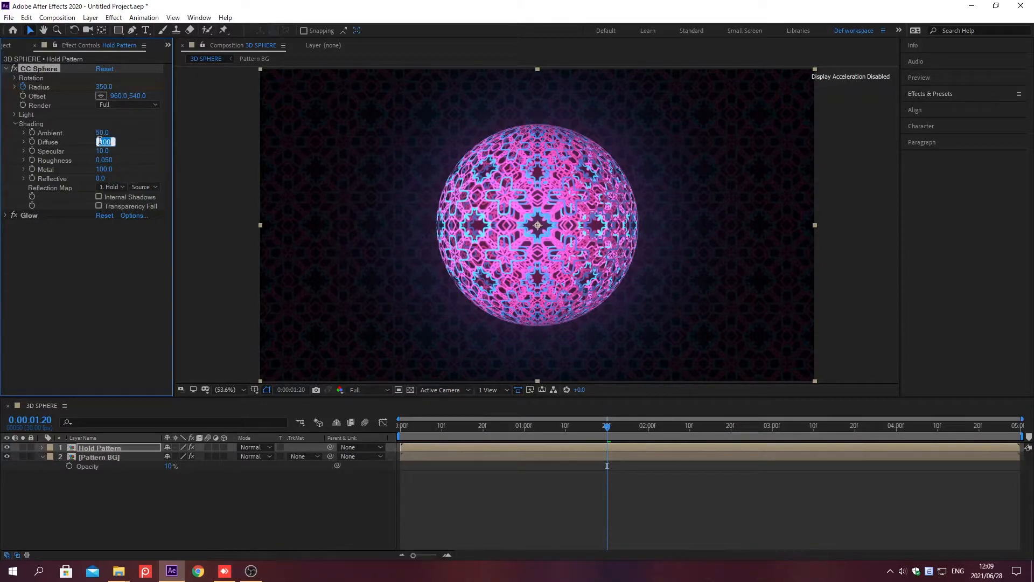
key(Return)
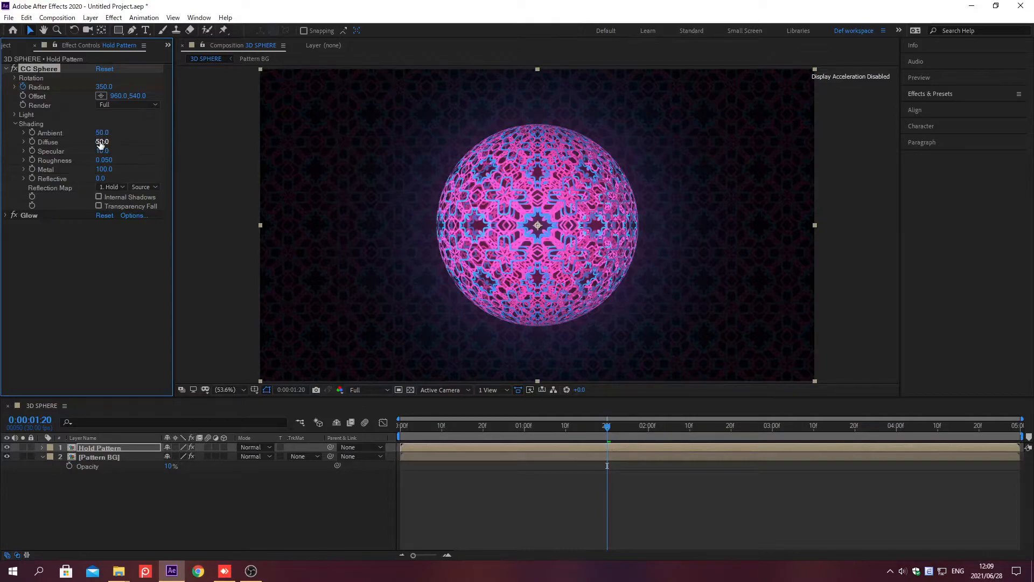
Set the sphere shading's Specular to 10 and Roughness to 0.5
click(101, 151)
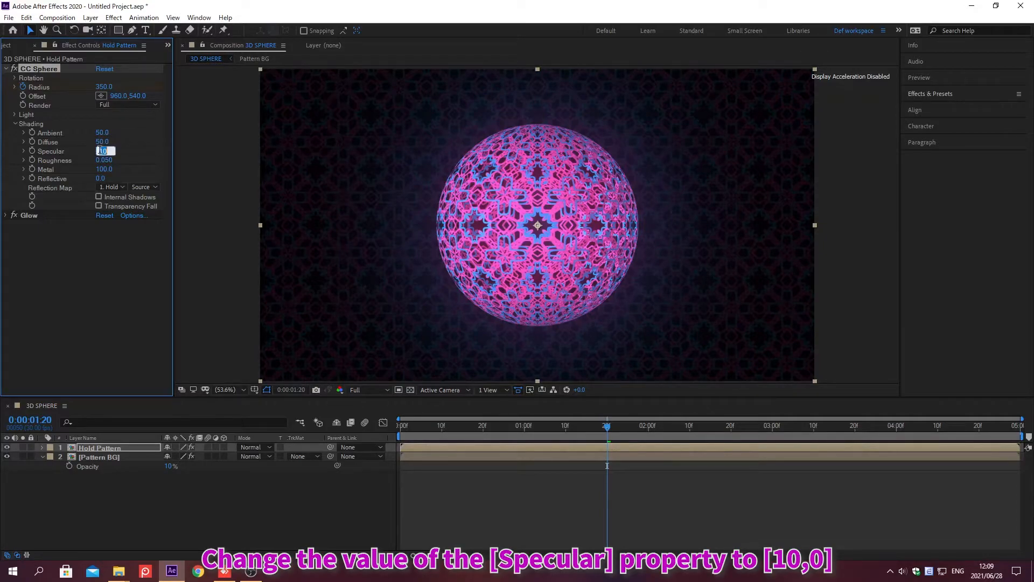
text(10)
key(Return)
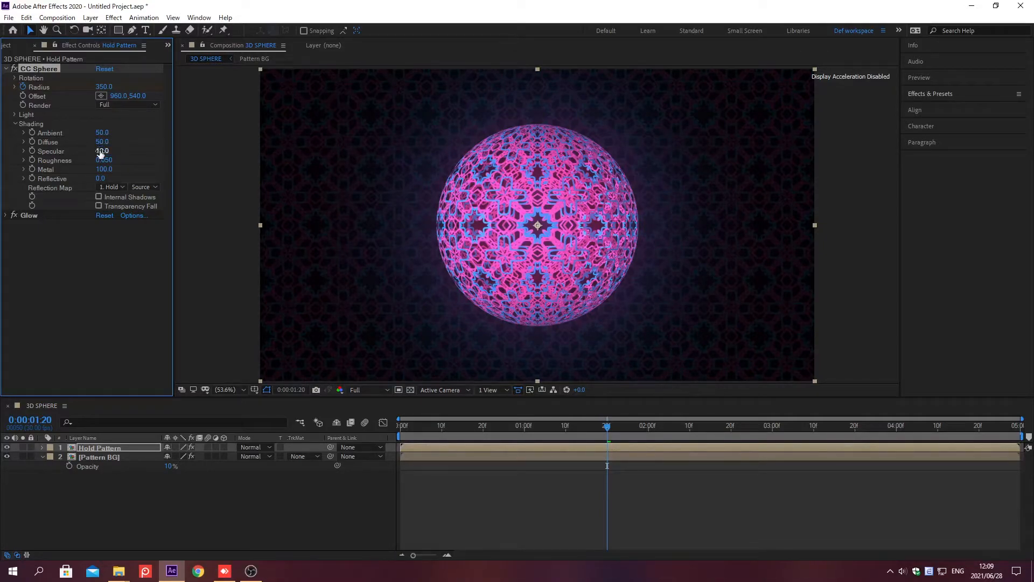
click(100, 160)
text(0.5)
key(Return)
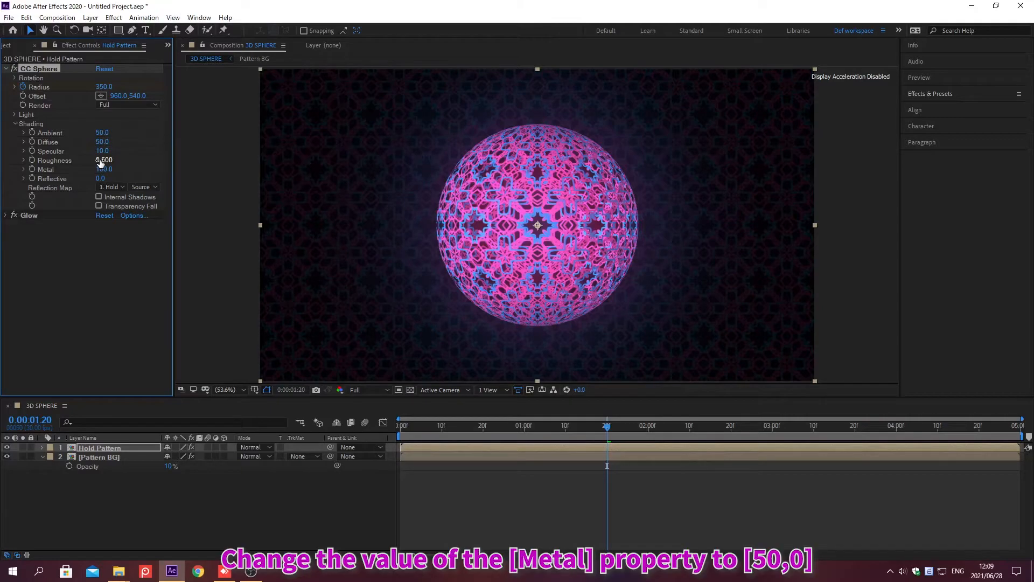
Set the sphere shading's Metal to 50 and Reflective to 30
click(100, 168)
text(50)
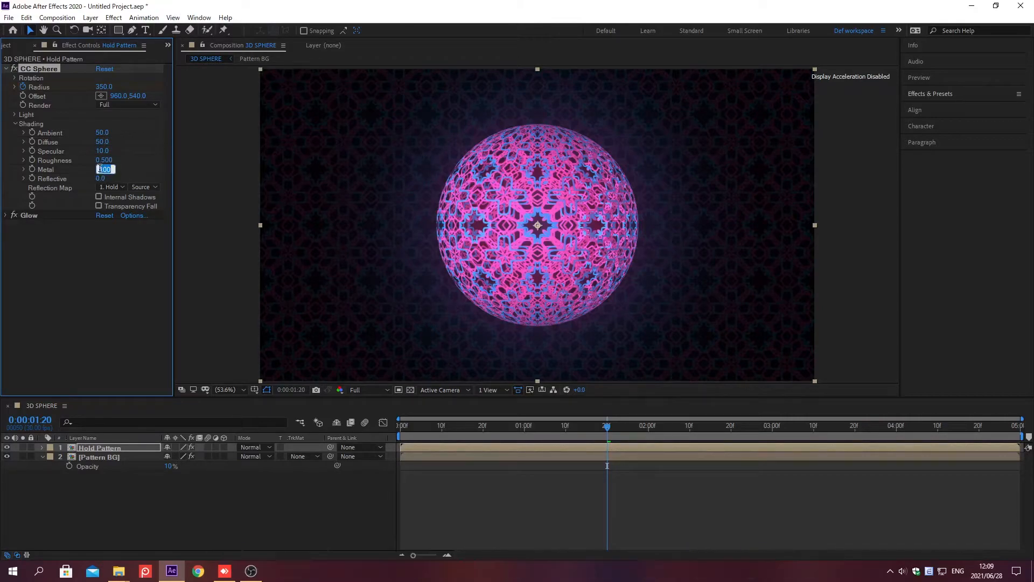
key(Return)
click(101, 178)
text(30)
key(Return)
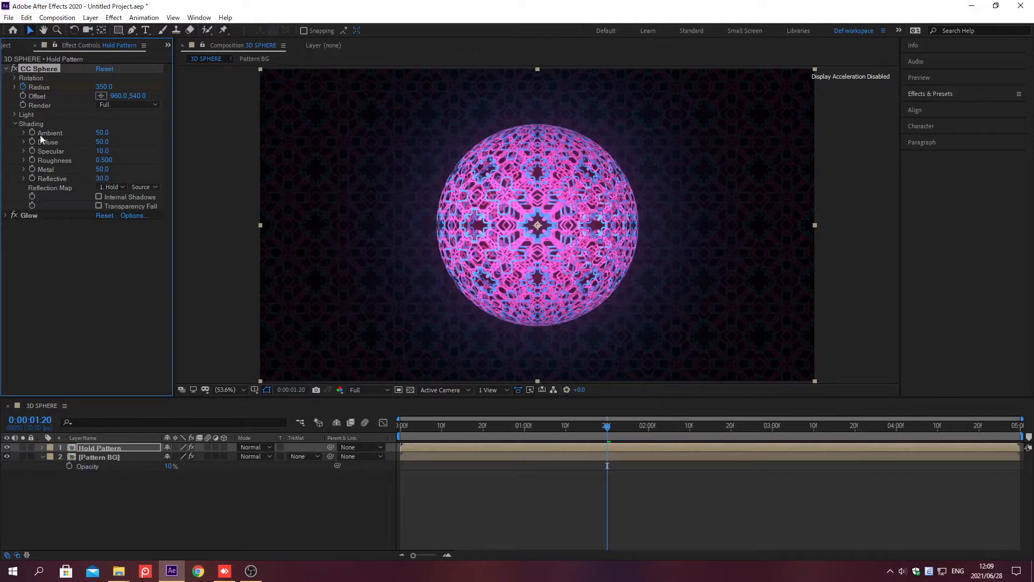
Set the CC Sphere's Light Intensity to 190 and its Light Color to hex 6BA7D0
click(15, 115)
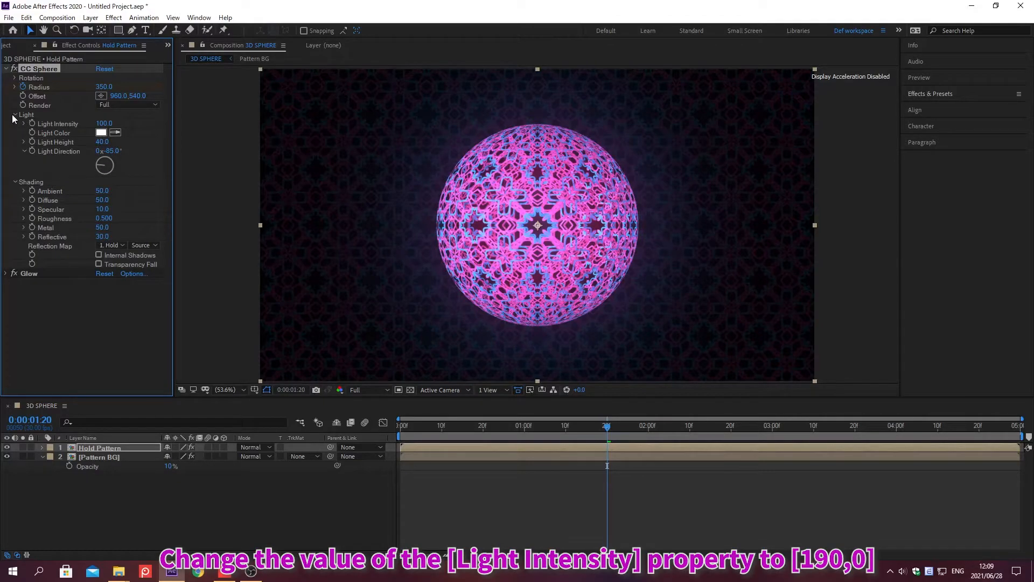
click(99, 124)
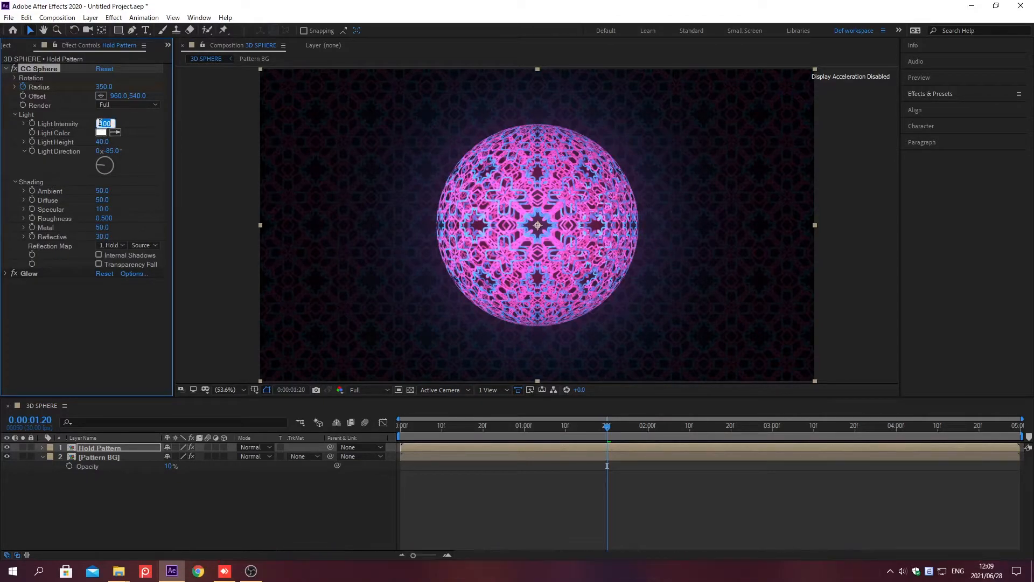
text(180)
key(Return)
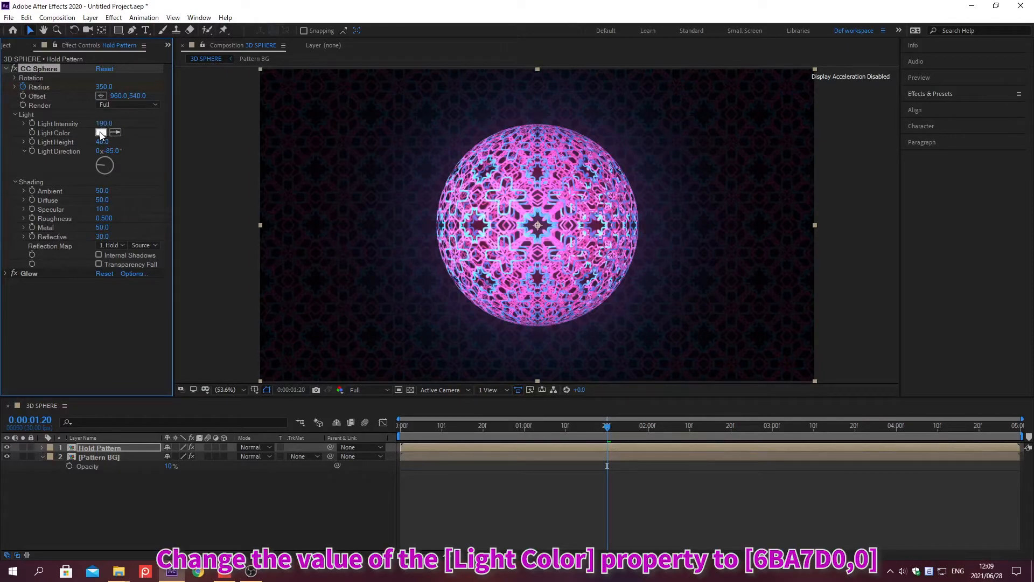
click(101, 133)
text(6BA)
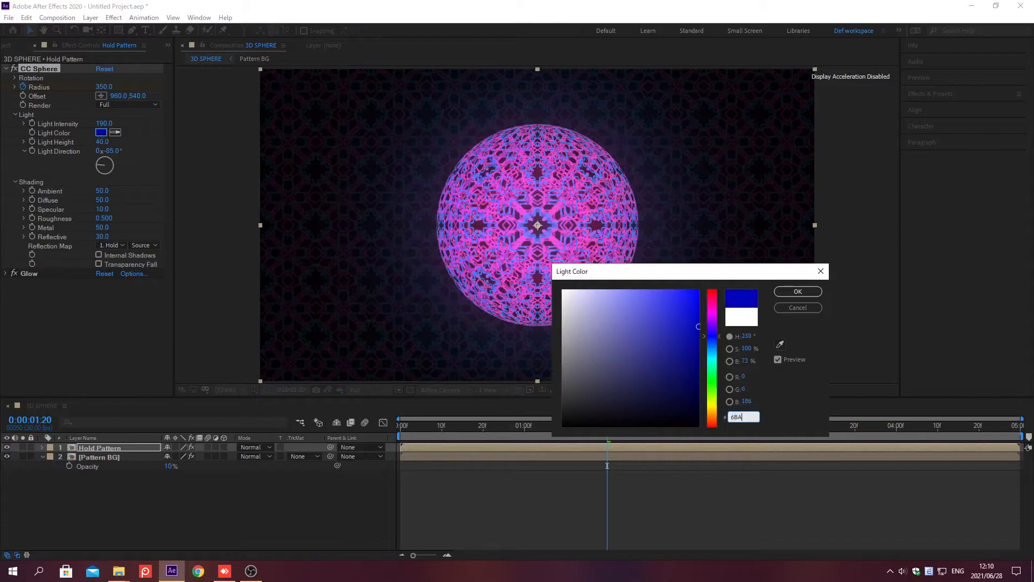
text(7DC)
key(Return)
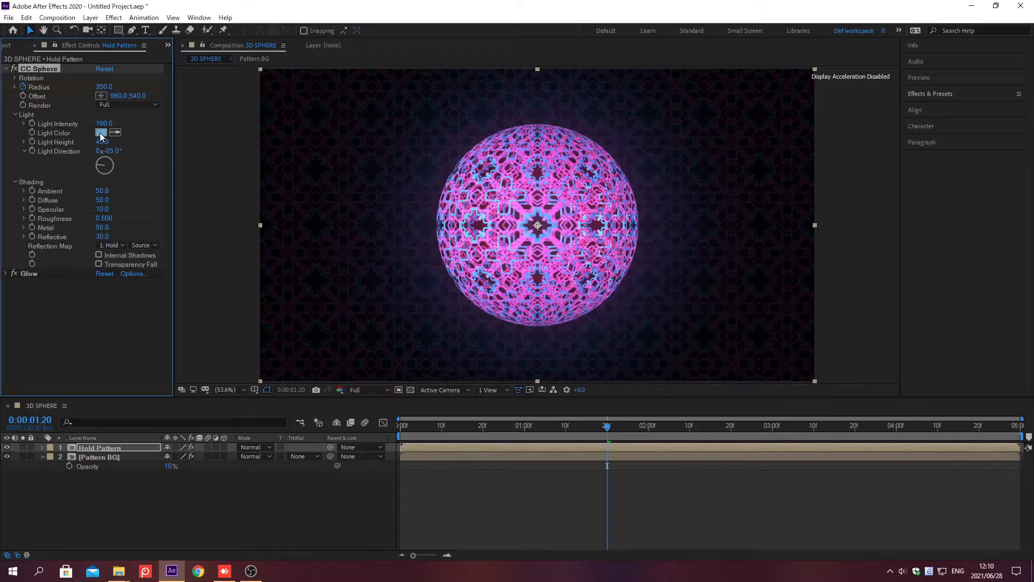
Add the expression time * 360 / 10 to the CC Sphere's Rotation Y on the Hold Pattern layer
click(15, 79)
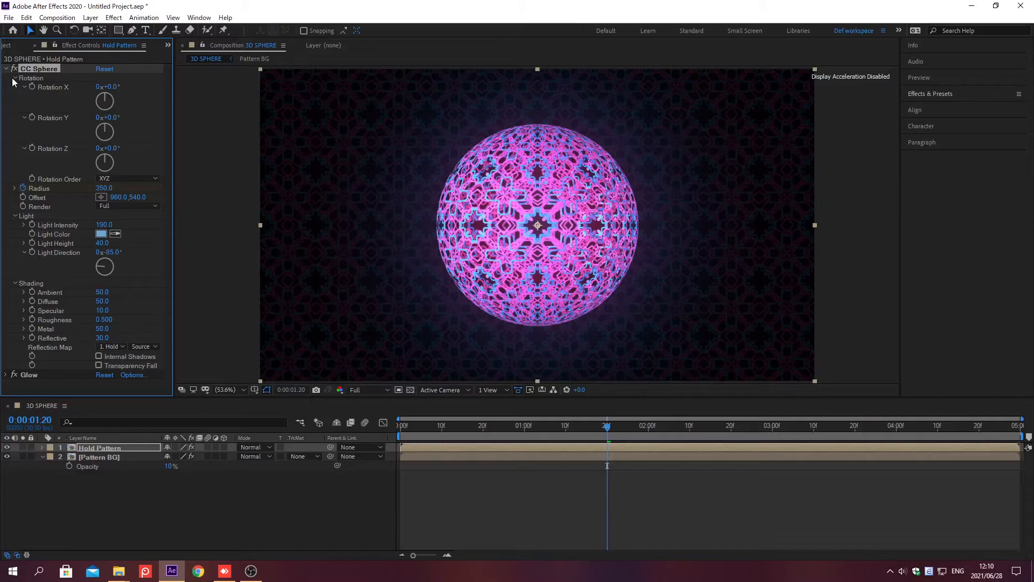
alt+click(30, 117)
text(time * 360 / 10)
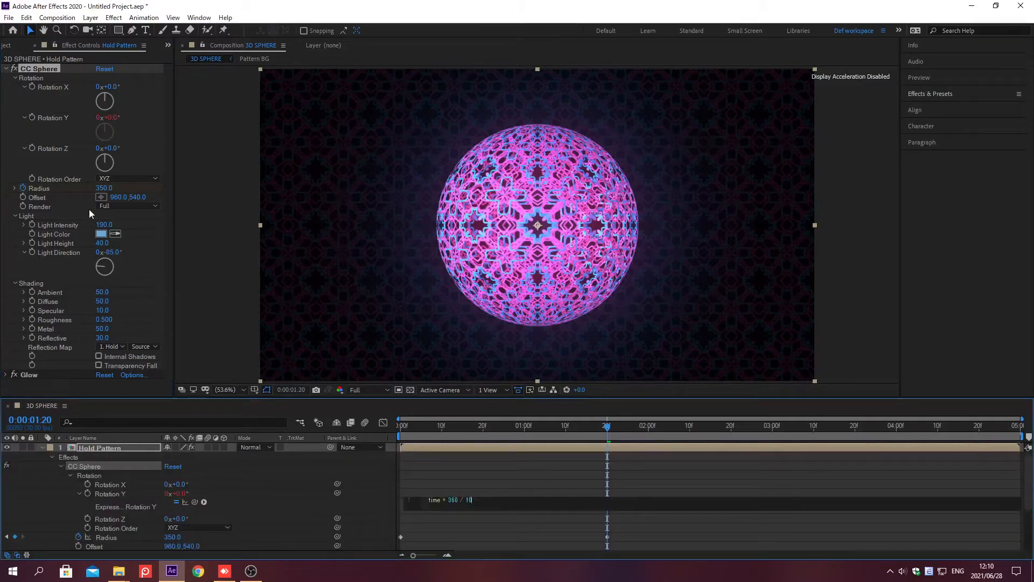
click(216, 405)
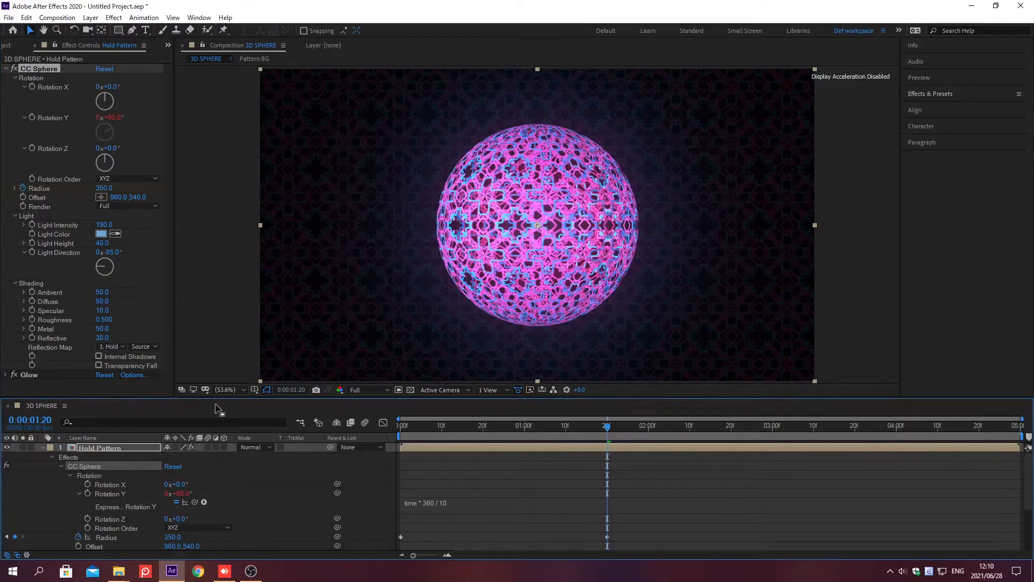
Go to 0;00;00;00 and create the first keyframe for the CC Sphere's Rotation Z
key(alt+shift+j)
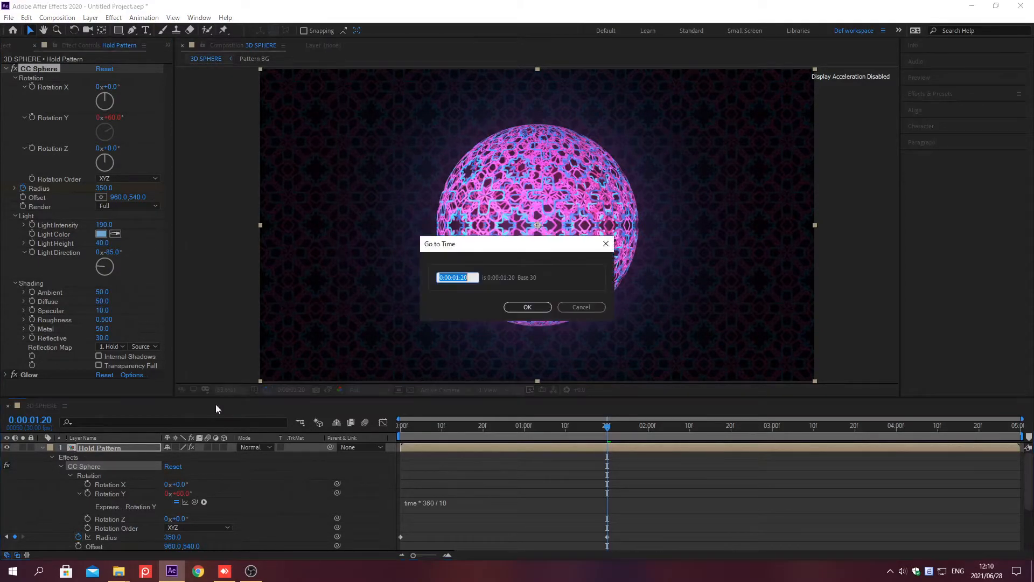
text(0;00;00;00)
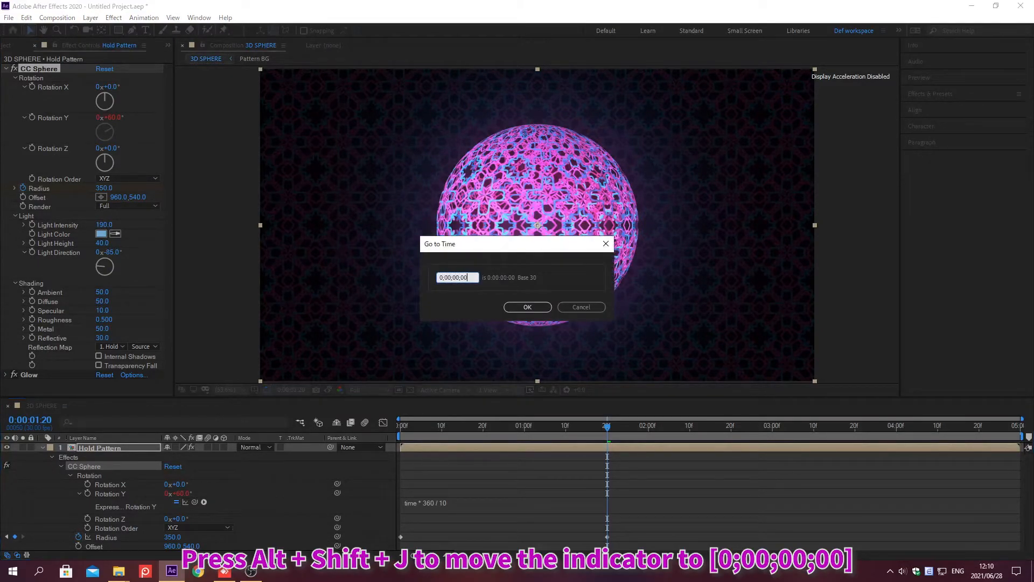
key(Return)
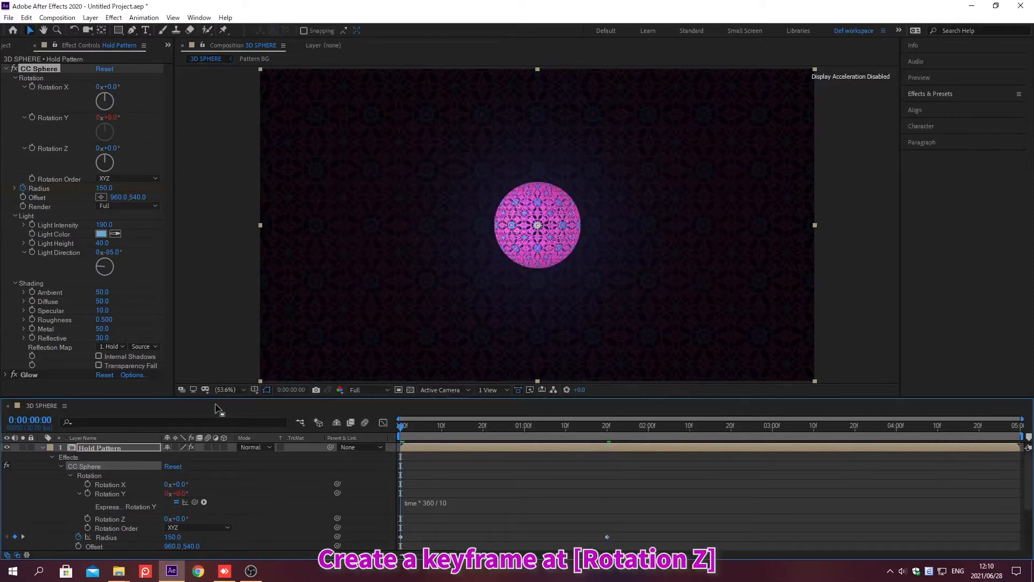
click(32, 149)
Go to 0;00;04;29 and set the CC Sphere's Rotation Z to 1x+180° for the second keyframe
key(alt+shift+j)
text(0;00;04;29)
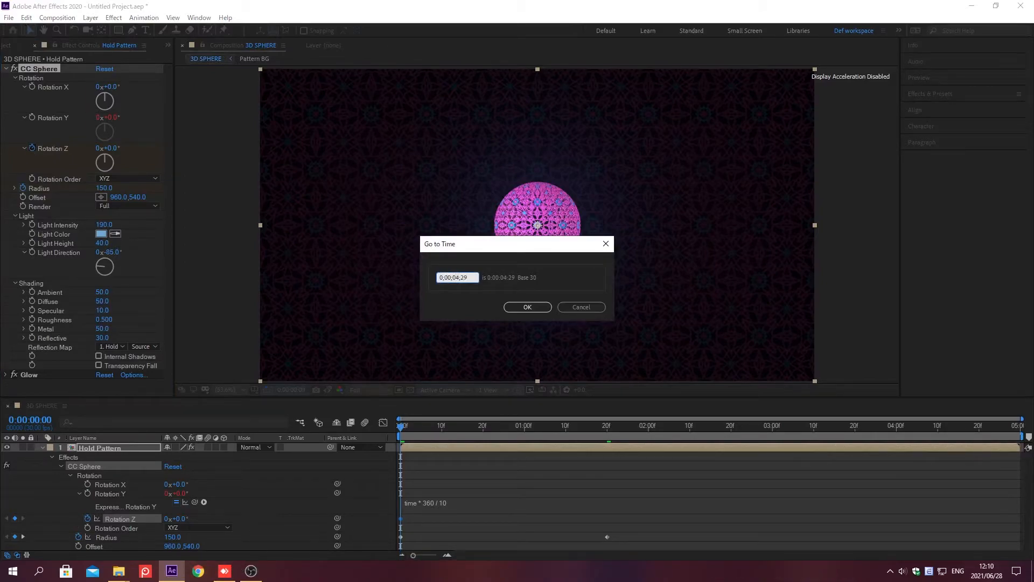
key(Return)
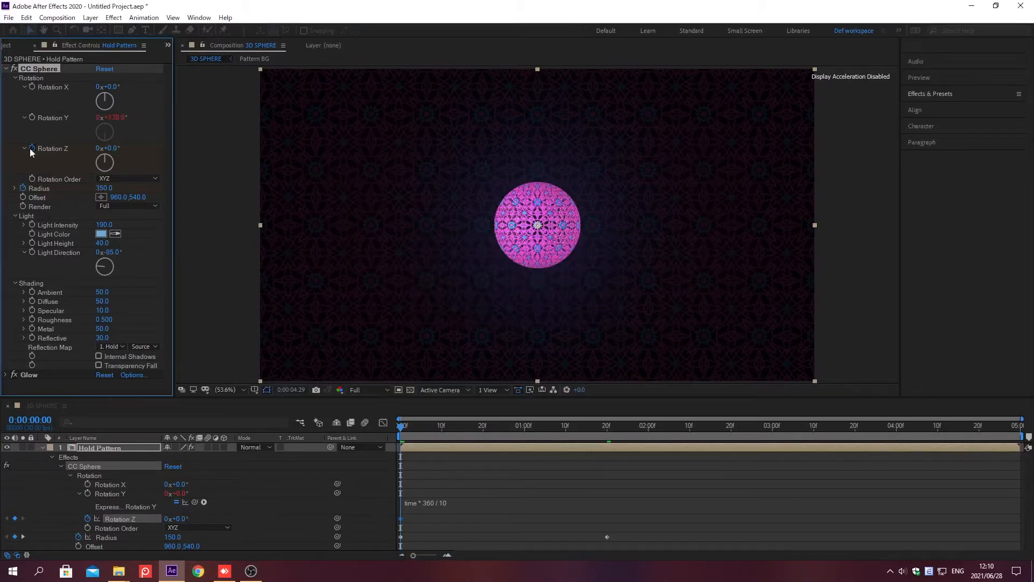
click(98, 148)
text(1.5)
key(Return)
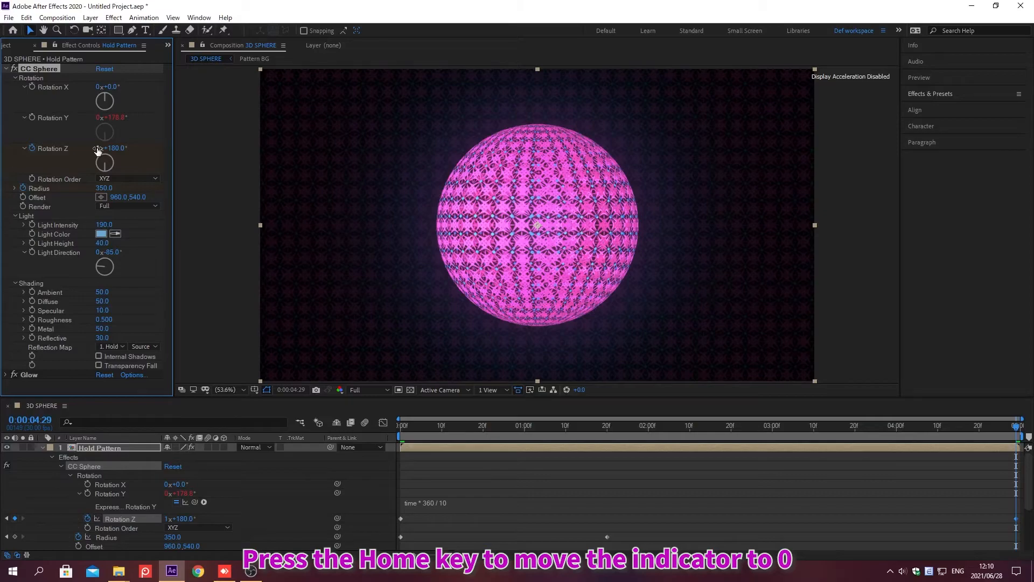
Preview the rotating sphere animation from the start of the composition
key(Home)
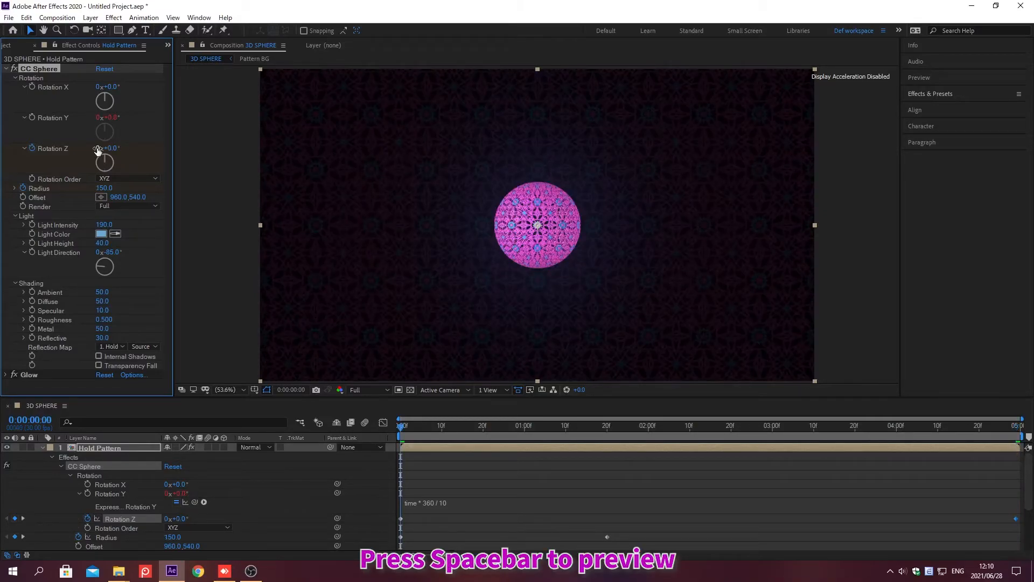
key(space)
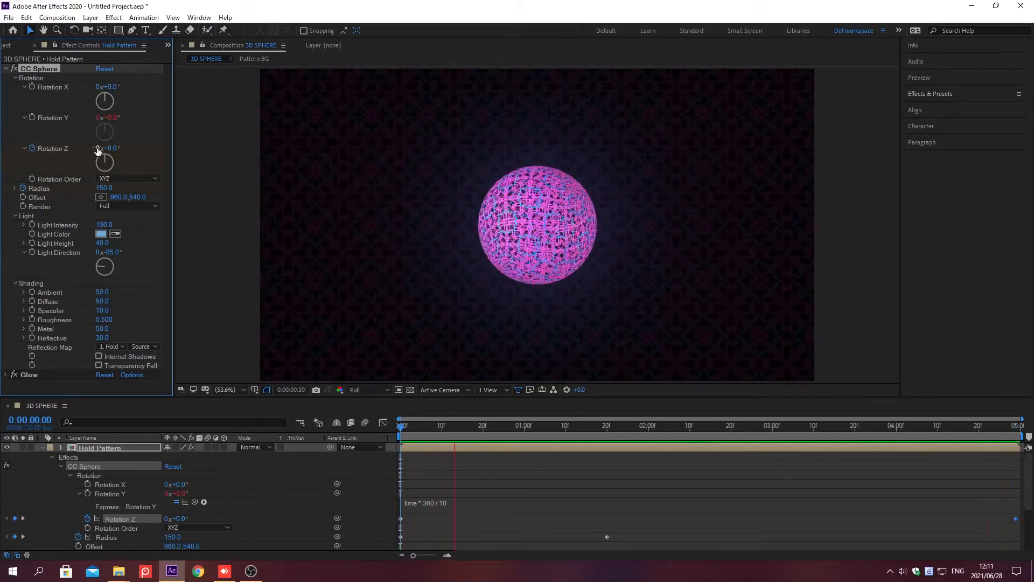